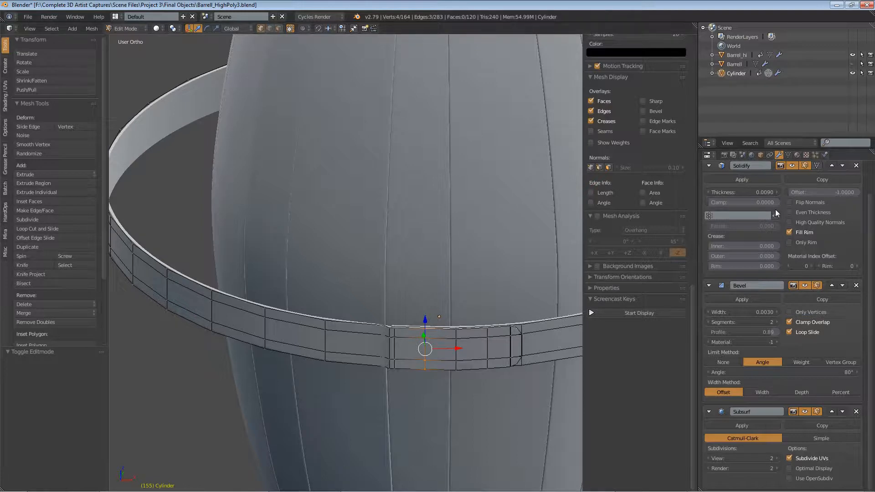
Step: Select the vertical edge at the metal band's overlapping joint and move it slightly along Y
middle_click_drag(382, 370, 388, 348)
scroll(388, 348, "up", 8)
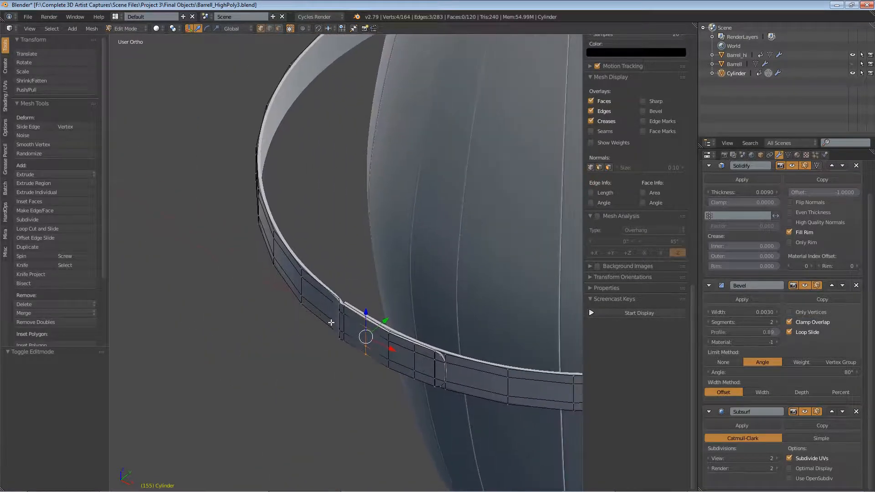
scroll(342, 302, "up", 1)
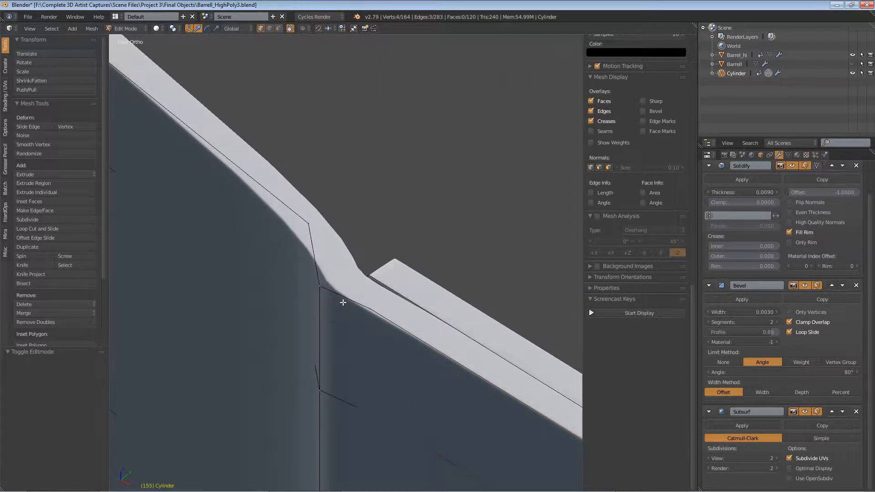
right_click(320, 294)
right_click(324, 385, "shift")
scroll(324, 385, "down", 3)
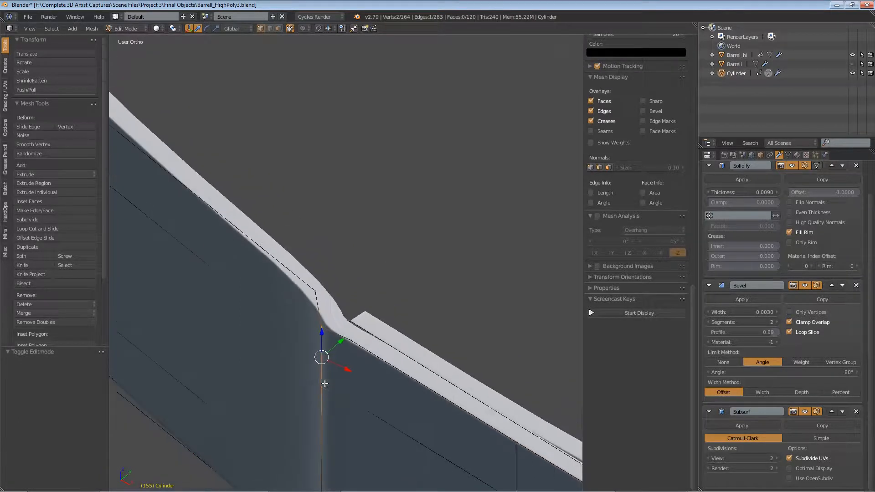
middle_click_drag(360, 404, 397, 293, "shift")
right_click(360, 415, "shift")
right_click(360, 475, "shift")
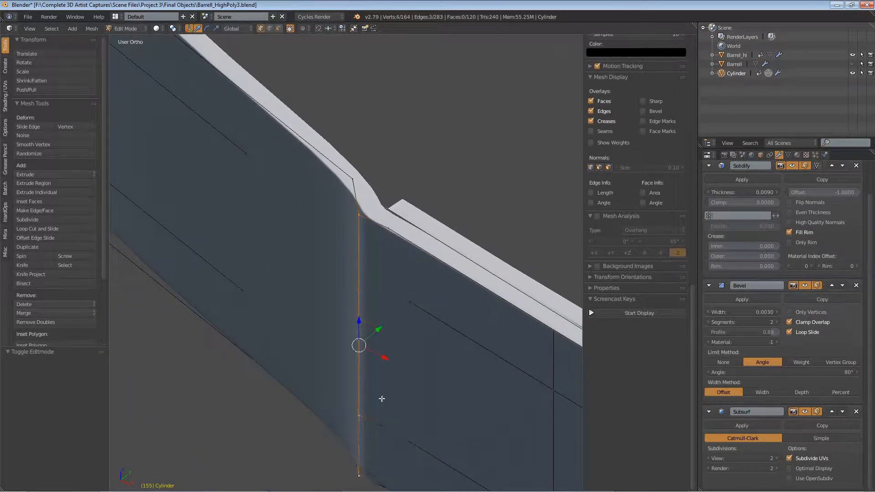
key("g")
key("y")
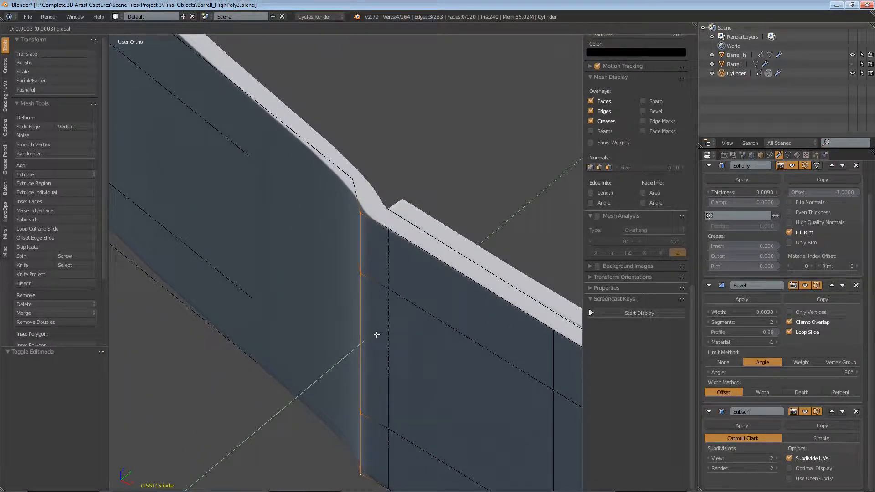
left_click(377, 340)
Step: Nudge the same joint edge slightly along X, then again slightly along Y
key("g")
key("x")
left_click(371, 352)
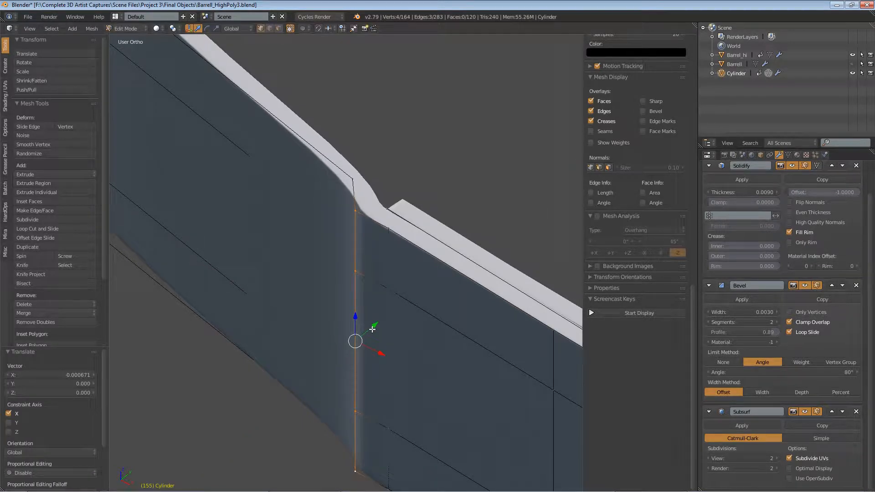
key("g")
key("y")
left_click(374, 329)
Step: Select the neighbouring vertical edge of the band near the joint and move it slightly along Y
scroll(396, 290, "down", 4)
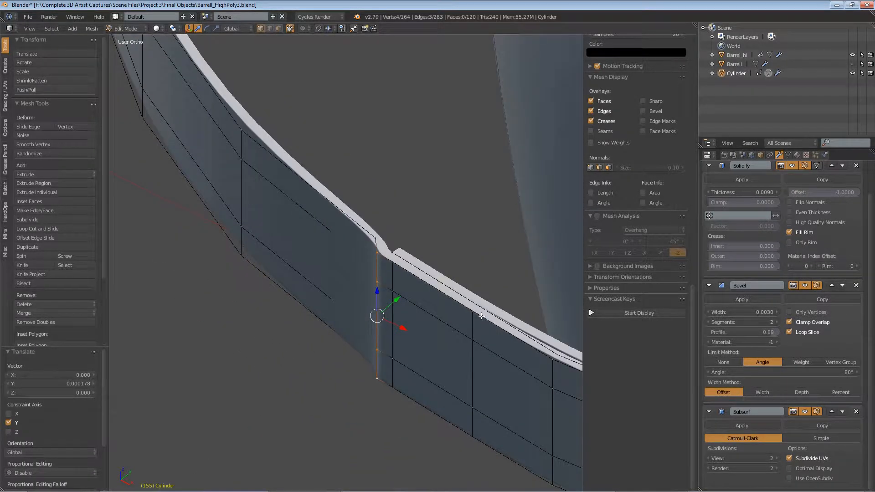
middle_click_drag(543, 361, 346, 338, "shift")
scroll(355, 335, "up", 2)
right_click(350, 333)
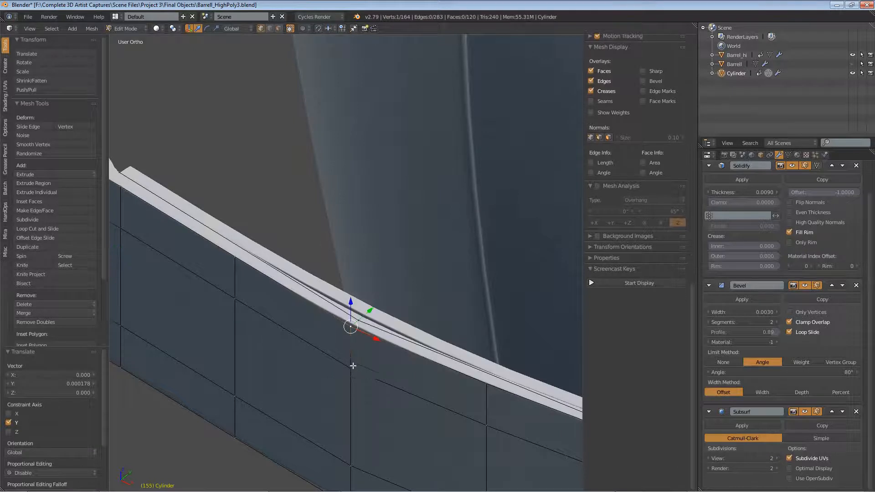
right_click(353, 378, "shift")
right_click(355, 463, "shift")
middle_click_drag(429, 411, 420, 320, "shift")
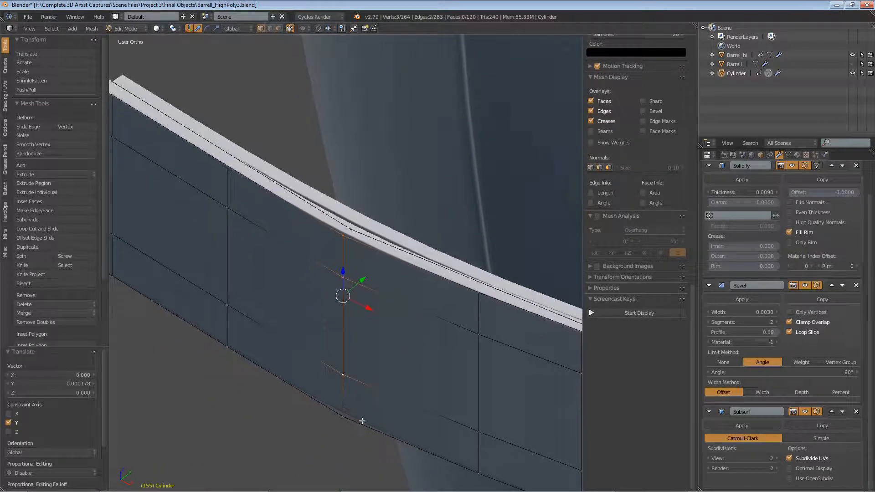
right_click(344, 416, "shift")
key("g")
key("y")
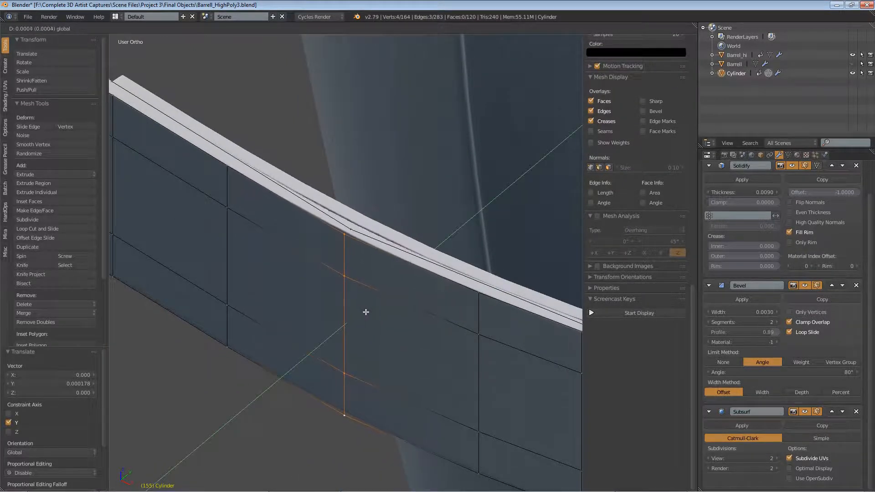
left_click(367, 311)
Step: Try to apply the band's Solidify modifier while in Edit Mode
middle_click_drag(367, 311, 449, 313)
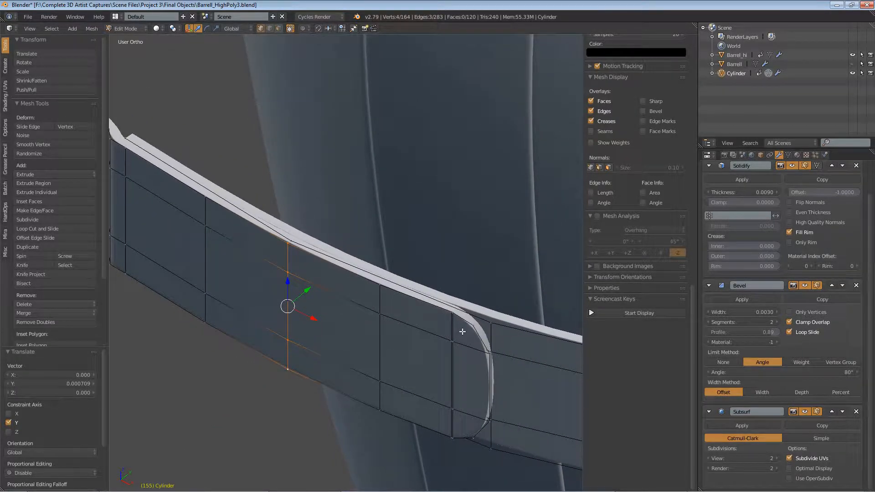
right_click(457, 313)
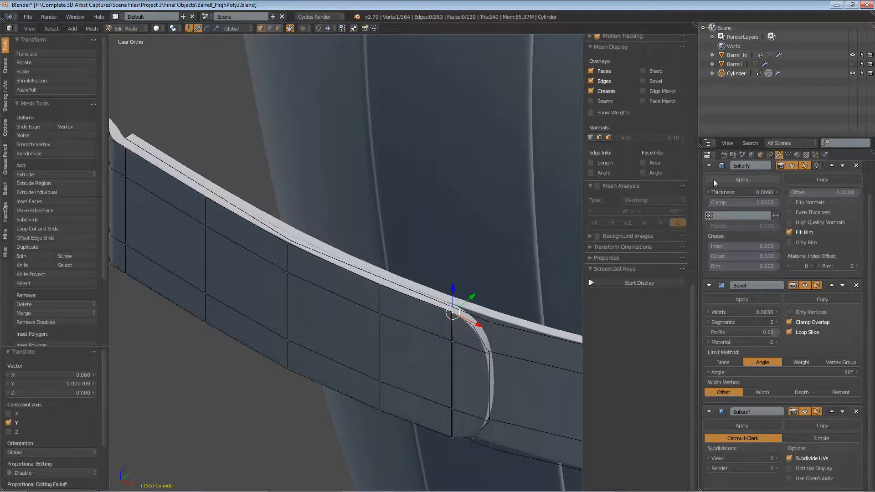
left_click(743, 179)
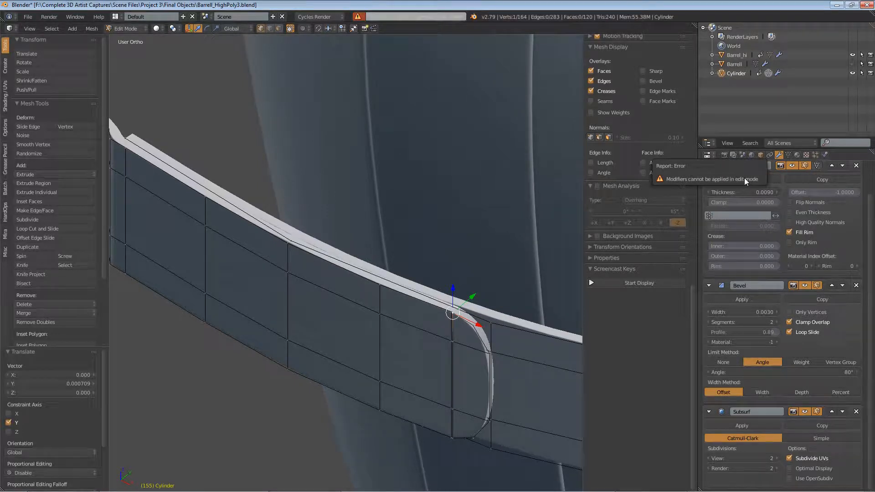
Step: Apply the Solidify modifier in Object Mode and return to Edit Mode
left_click(127, 29)
left_click(131, 40)
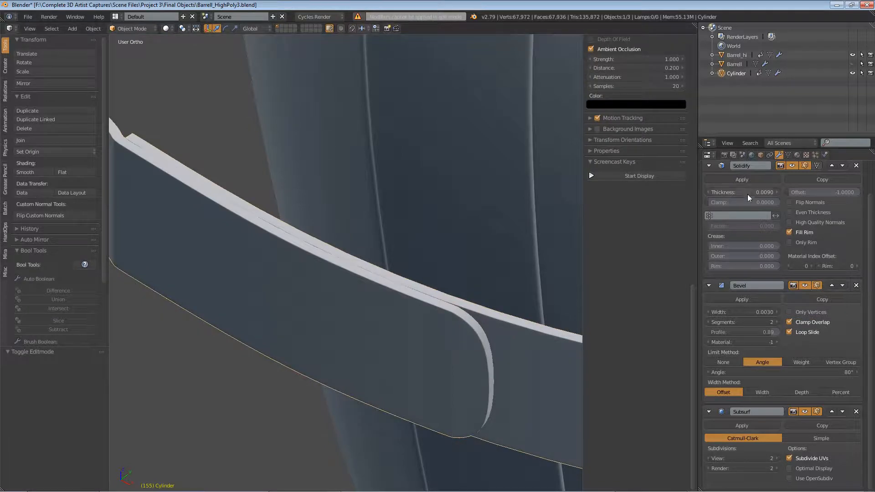
left_click(747, 179)
left_click(133, 29)
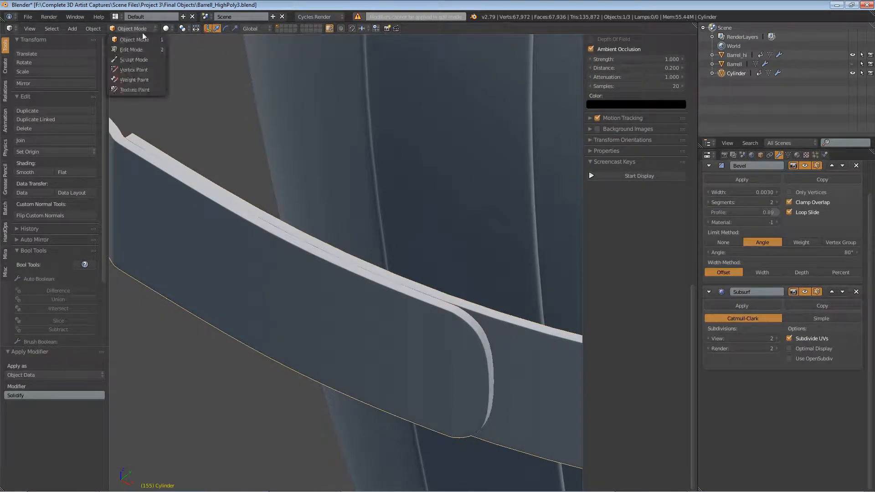
left_click(145, 49)
Step: Select all of the band's geometry and unwrap it with Smart UV Project using default settings
middle_click_drag(477, 336, 357, 291)
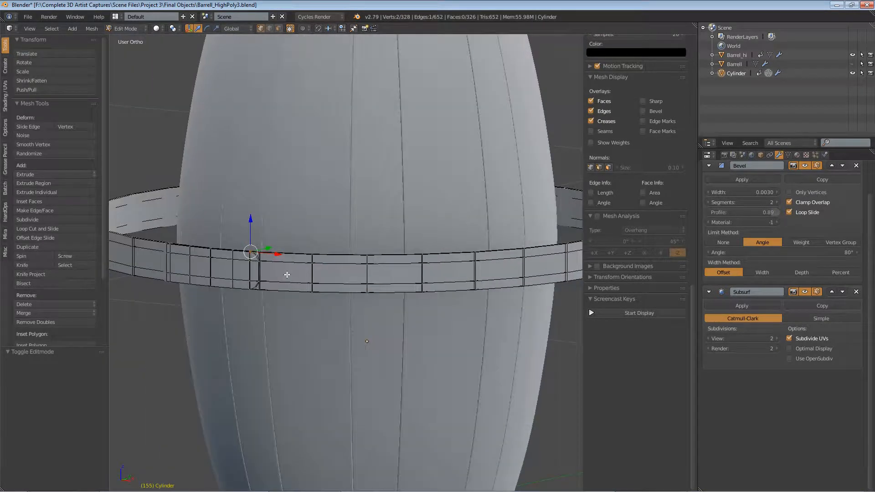
middle_click_drag(287, 275, 341, 321)
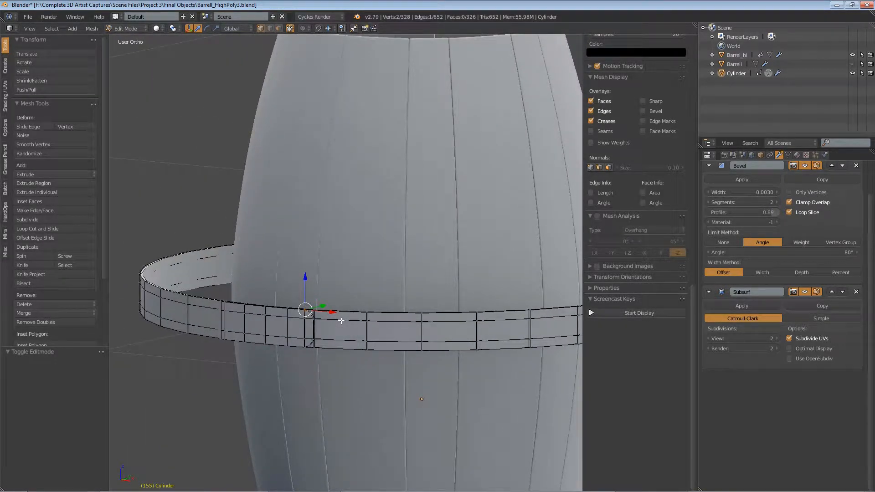
scroll(339, 321, "up", 4)
middle_click_drag(293, 323, 372, 282)
scroll(372, 283, "down", 3)
key("a")
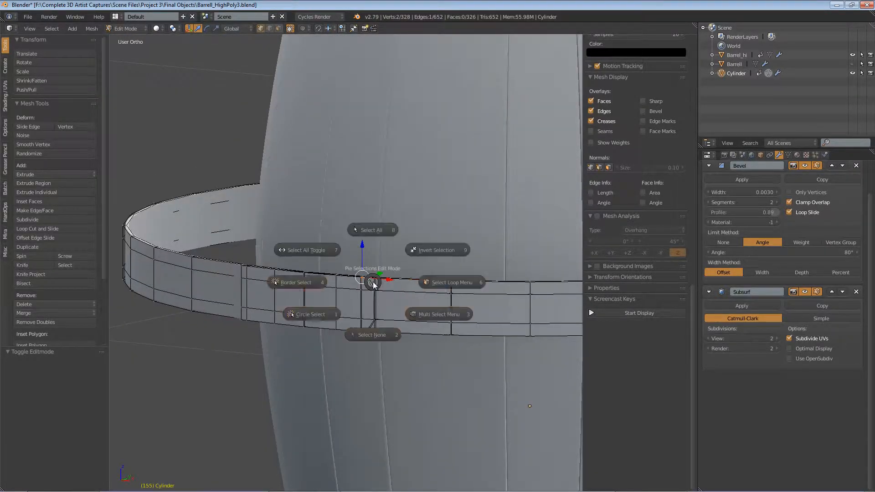
key("u")
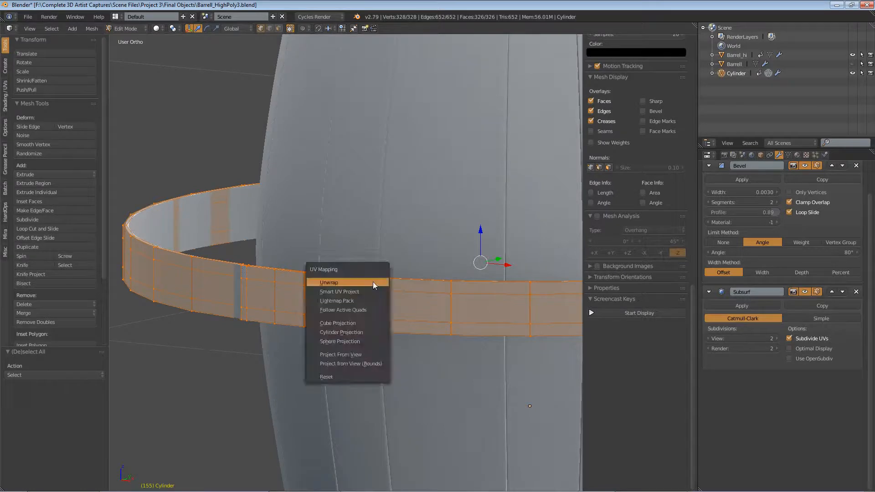
left_click(370, 290)
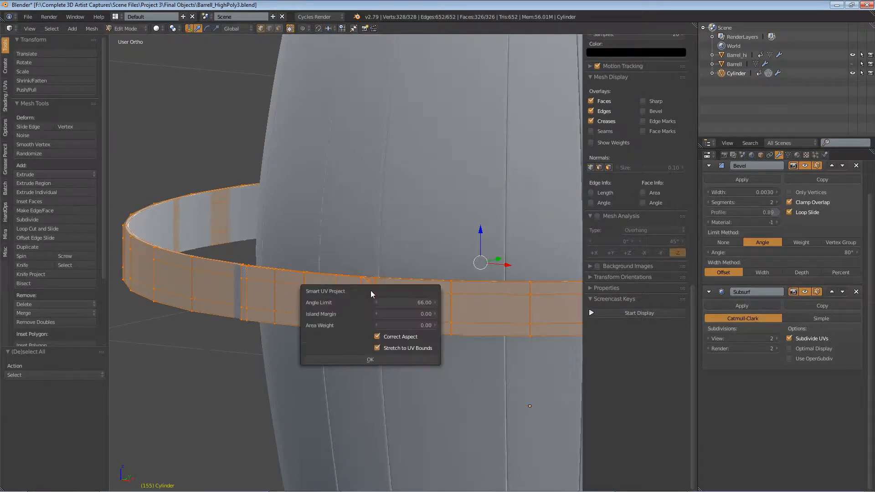
left_click(391, 360)
Step: Split the view and turn the upper area into a UV/Image Editor showing the band's UVs
left_click_drag(696, 24, 691, 287)
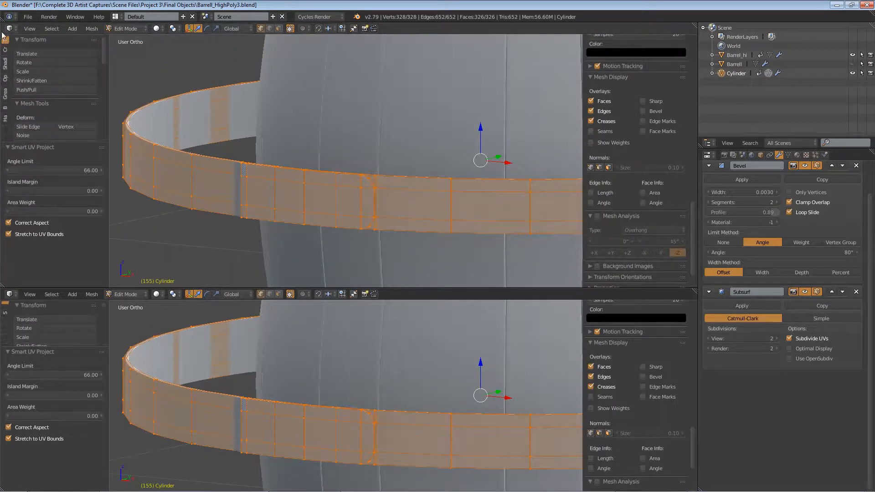
left_click(9, 28)
left_click(42, 96)
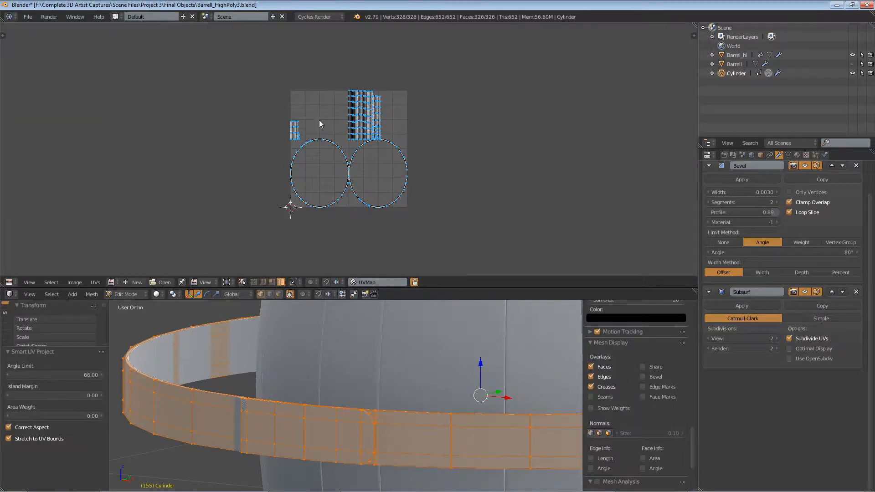
scroll(349, 141, "up", 3)
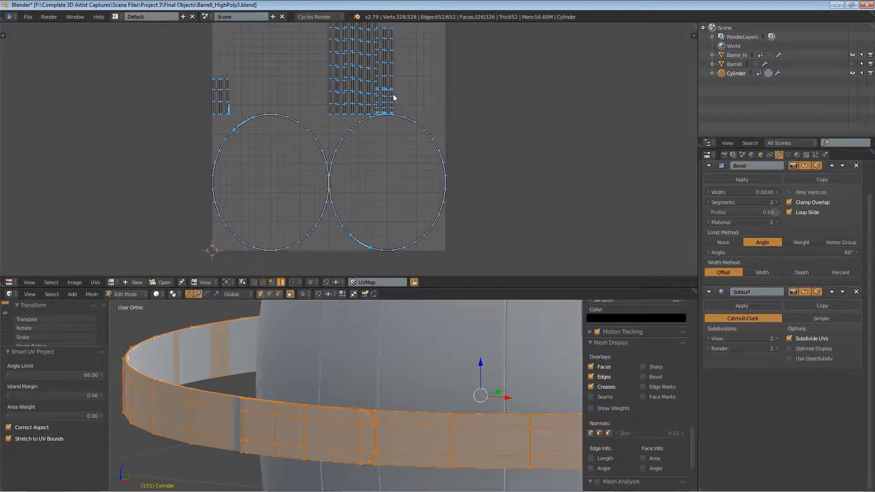
scroll(342, 143, "down", 1)
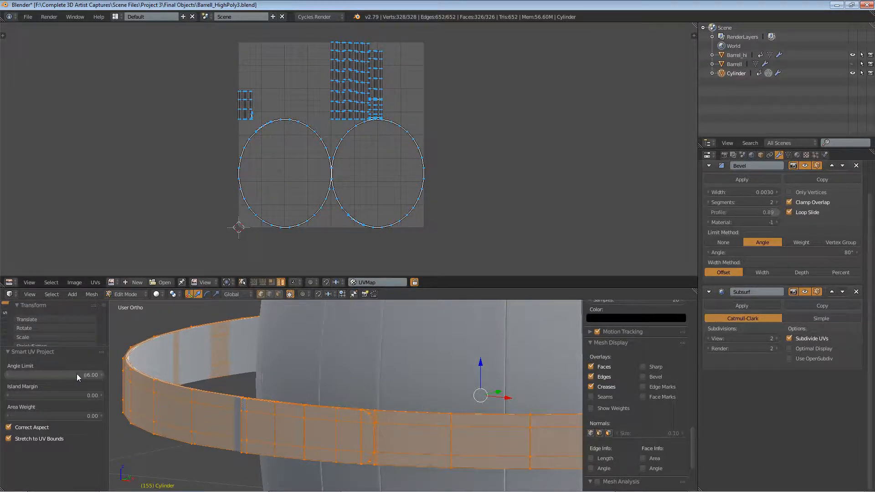
Step: Raise the Smart UV Project angle limit to 89 and undo the change
left_click_drag(76, 374, 252, 349)
left_click_drag(123, 359, 358, 400)
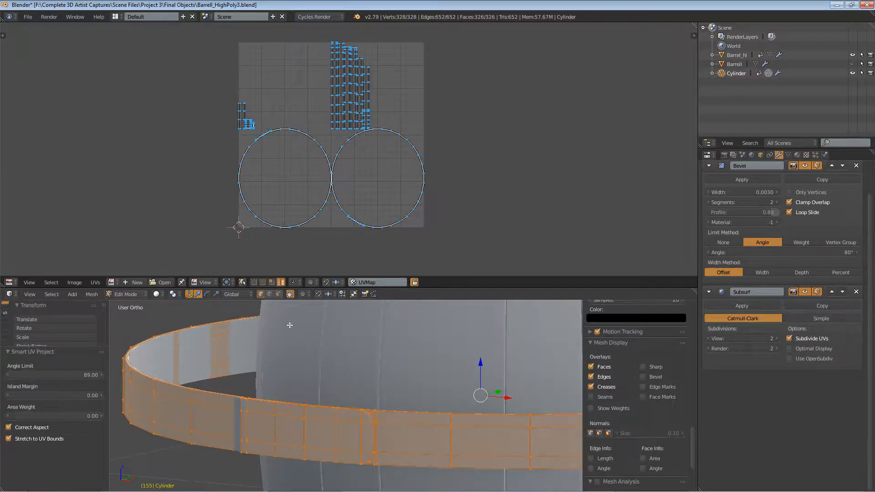
key("ctrl+z")
Step: Reset the UVs of the selected band
scroll(402, 359, "down", 1)
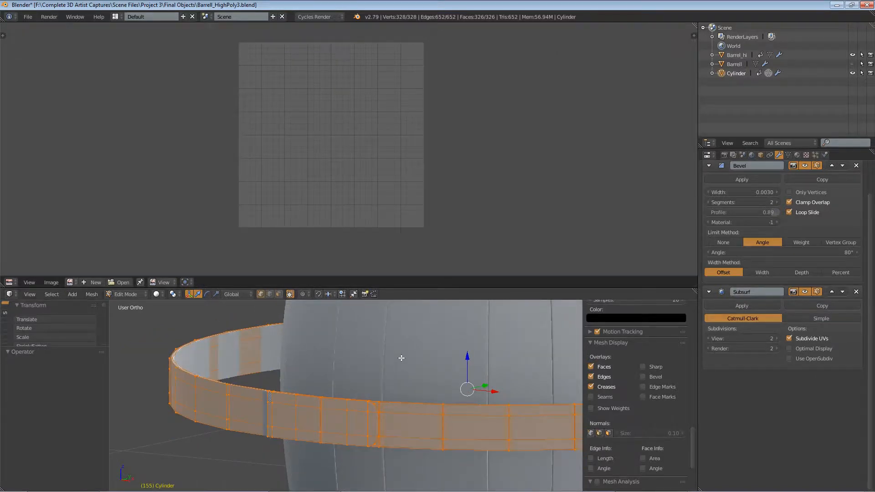
key("u")
left_click(376, 443)
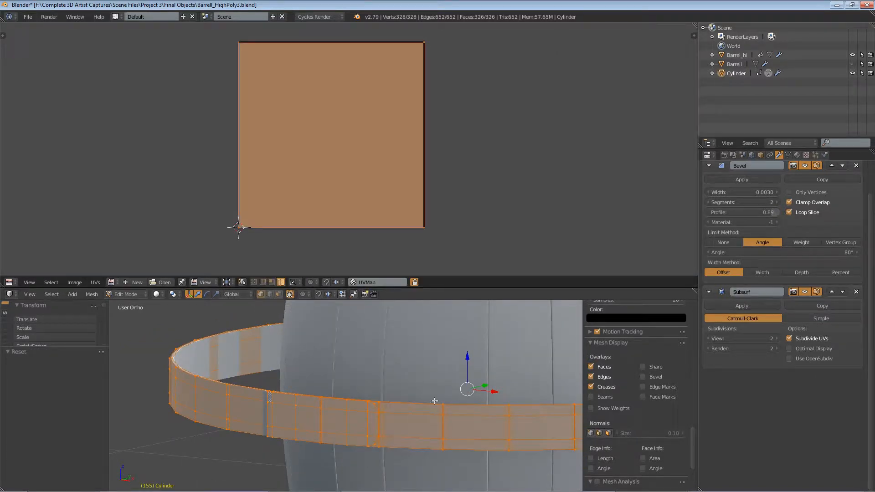
Step: Enlarge the 3D viewport and isolate the band in local view
middle_click_drag(435, 401, 387, 371, "shift")
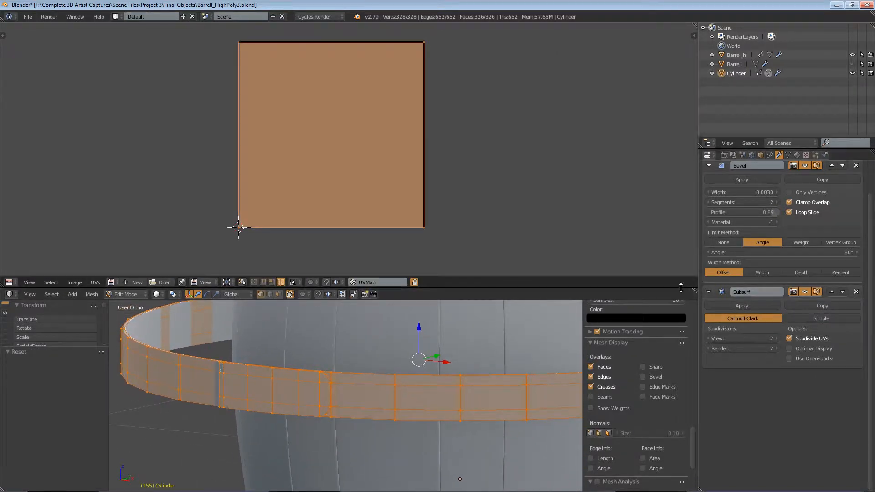
left_click_drag(681, 287, 681, 146)
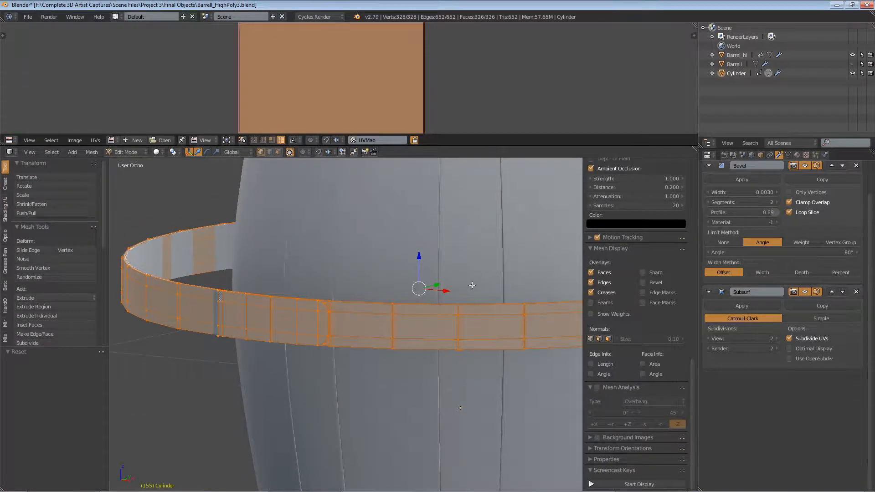
key("KP_Divide")
middle_click_drag(383, 264, 267, 205)
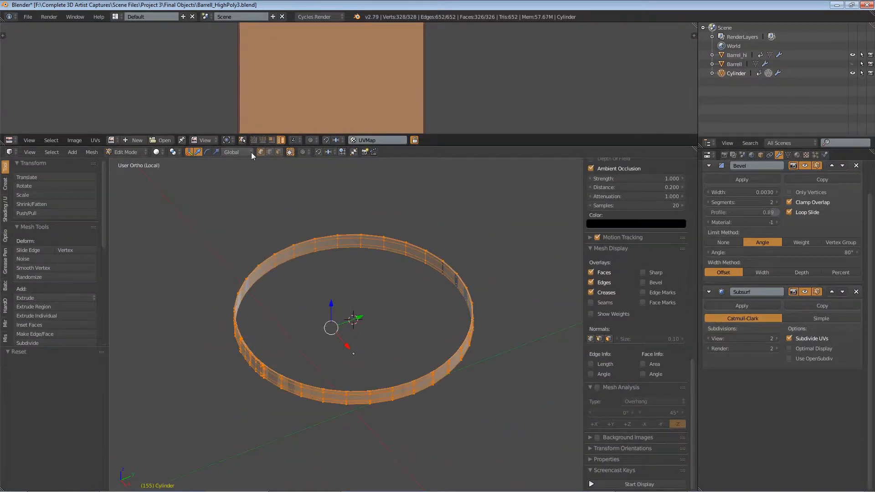
Step: Switch to edge selection and mark a seam along an edge loop on the band's rim
left_click(269, 153)
scroll(256, 283, "up", 5)
scroll(246, 238, "up", 9)
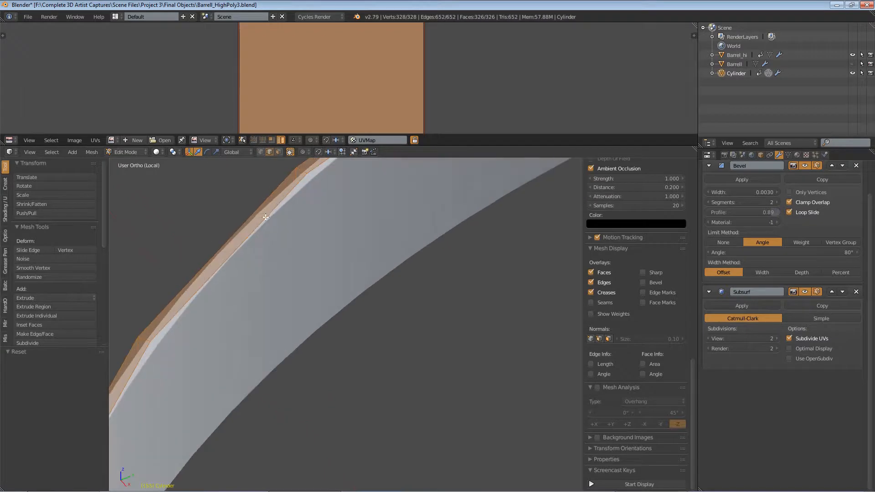
right_click(269, 216, "alt")
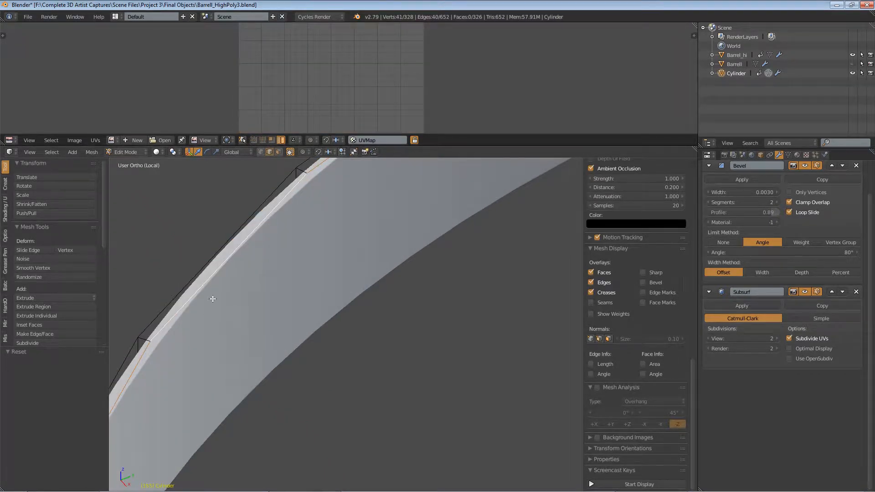
key("ctrl+e")
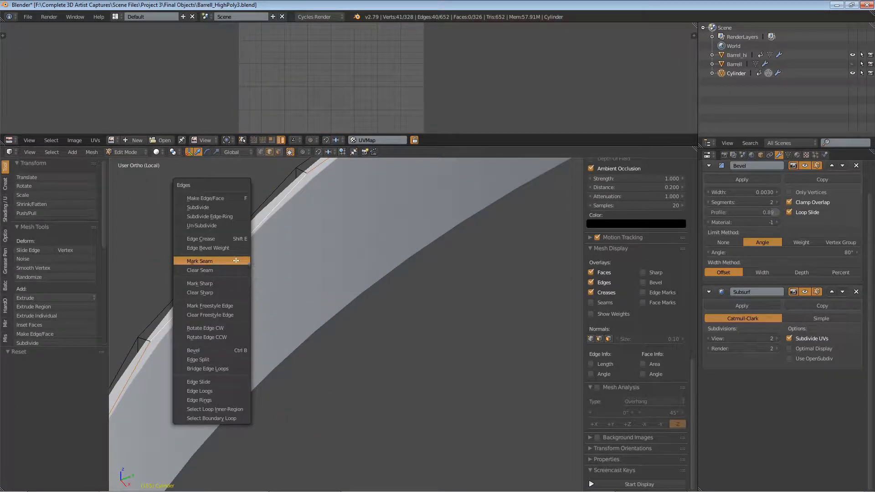
left_click(236, 261)
Step: Mark the selected lower rim edge loop of the band as a seam
middle_click_drag(303, 342, 326, 365)
scroll(326, 365, "down", 8)
middle_click_drag(384, 472, 375, 418)
scroll(341, 389, "up", 8)
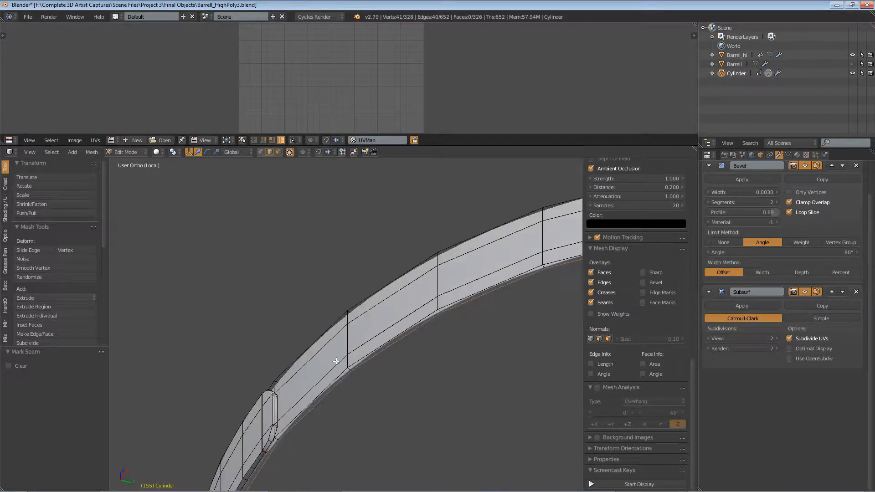
key("ctrl+e")
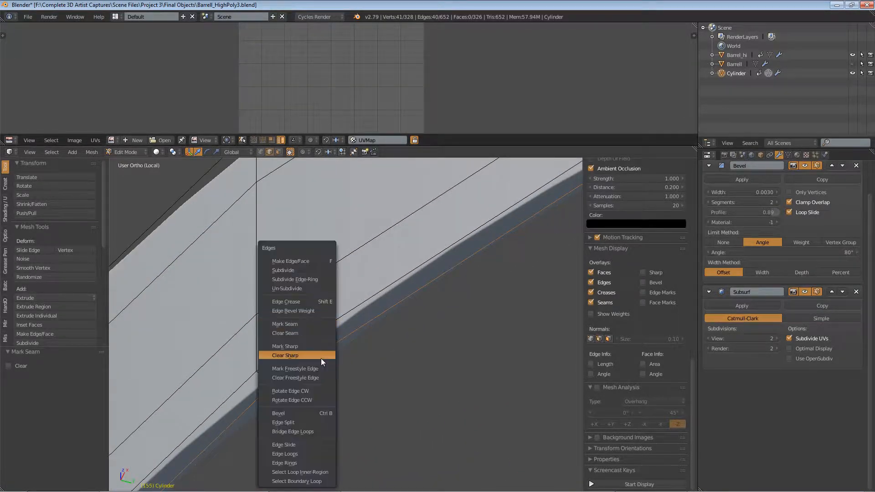
left_click(302, 324)
Step: Hide the Subdivision Surface modifier in the viewport and switch the viewport shading to wireframe
scroll(301, 324, "down", 5)
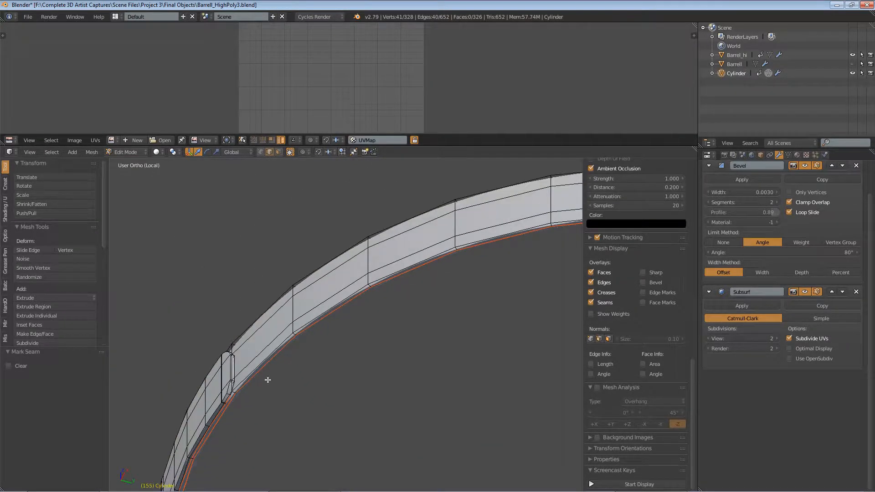
middle_click_drag(267, 379, 338, 348, "shift")
scroll(338, 346, "up", 9)
scroll(345, 340, "down", 4)
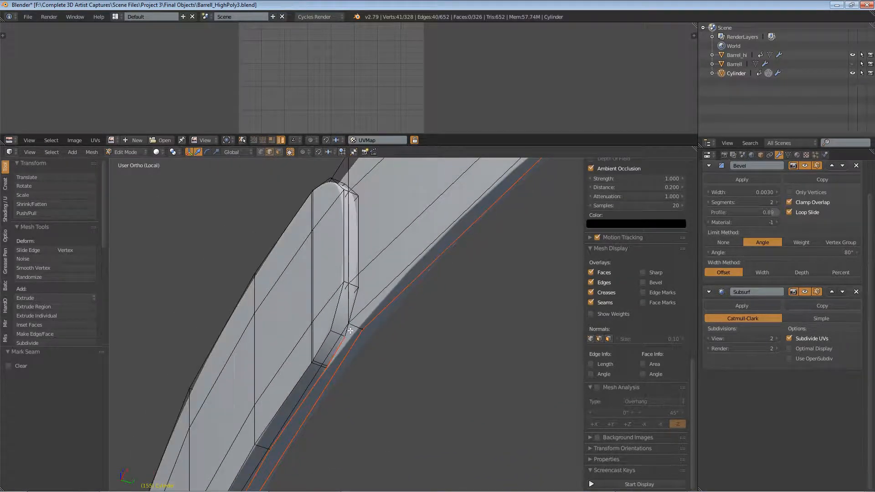
middle_click_drag(364, 298, 350, 348, "shift")
scroll(350, 347, "up", 1)
right_click(350, 347)
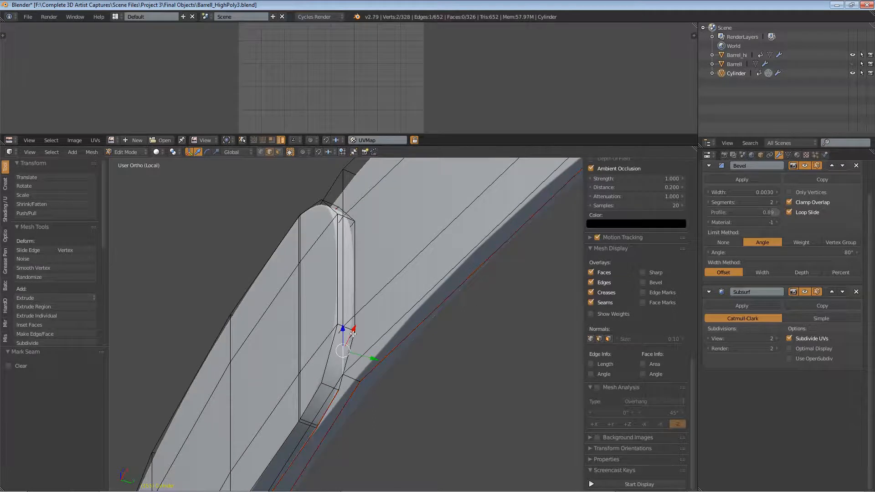
right_click(341, 382)
right_click(355, 309)
right_click(355, 276)
middle_click_drag(348, 244, 355, 212)
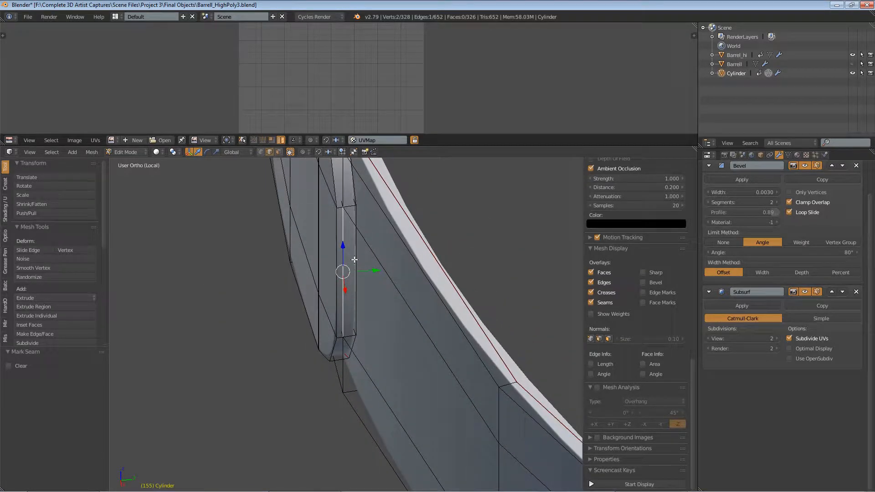
right_click(355, 208)
right_click(354, 282)
middle_click_drag(340, 211, 353, 217)
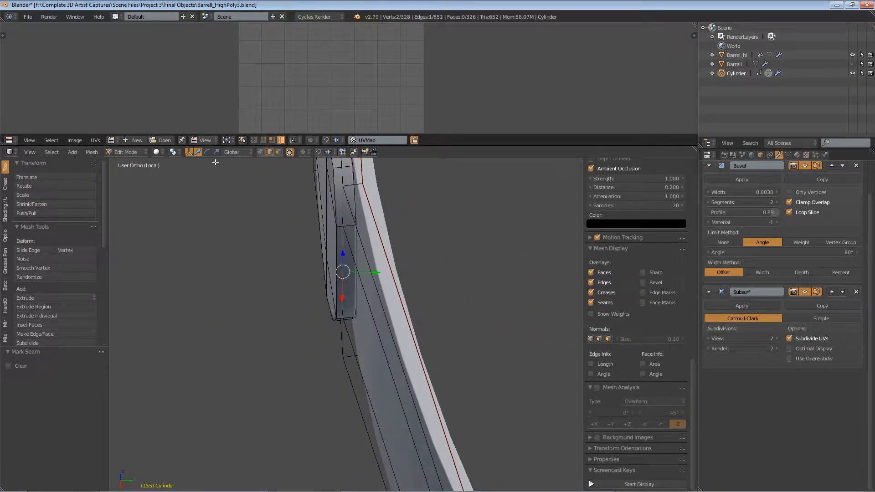
left_click(163, 151)
left_click(816, 291)
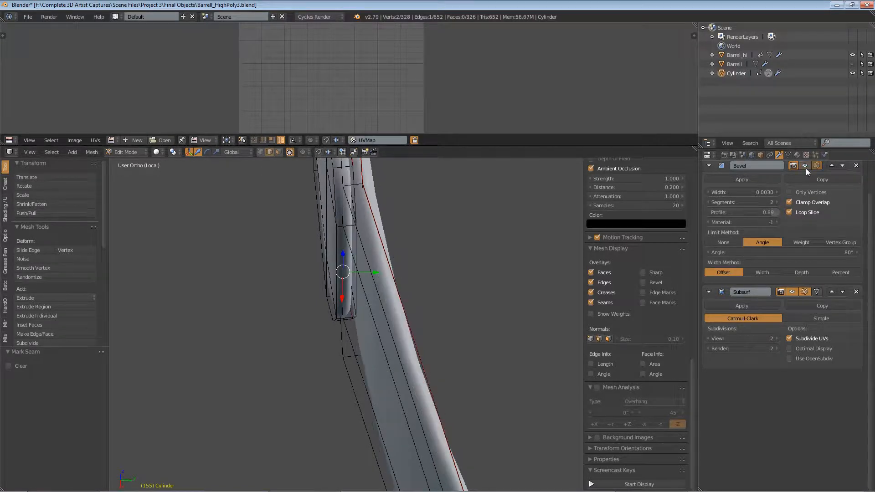
left_click(794, 291)
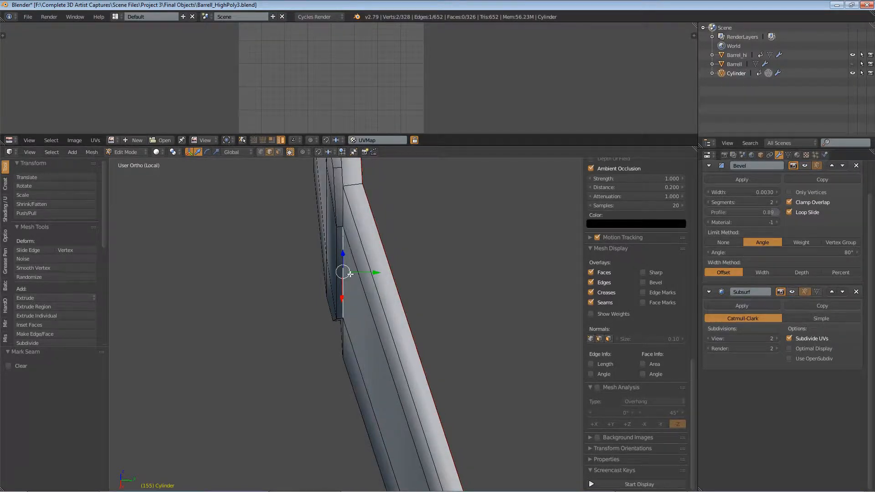
mouse_move(353, 274)
middle_mouse_down()
mouse_move(419, 256)
mouse_move(437, 267)
middle_mouse_up()
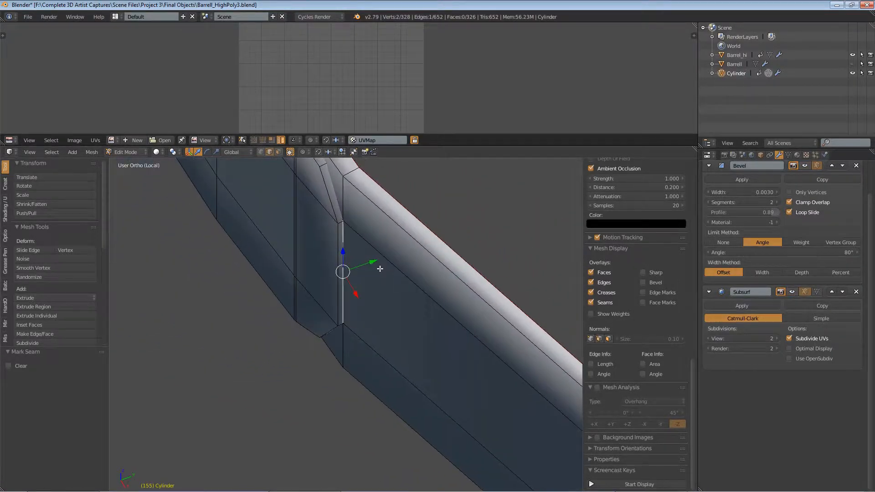
left_click(158, 152)
left_click(177, 131)
Step: Select the vertical edges through the band's clasp joint and mark them as a seam
mouse_move(293, 196)
middle_mouse_down()
mouse_move(348, 328)
mouse_move(368, 256)
middle_mouse_up()
right_click(368, 255, "shift")
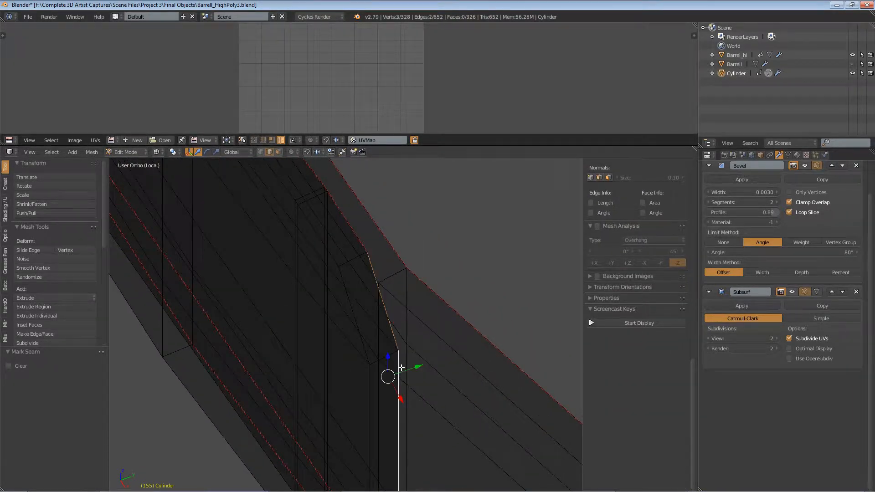
middle_click_drag(409, 421, 410, 239)
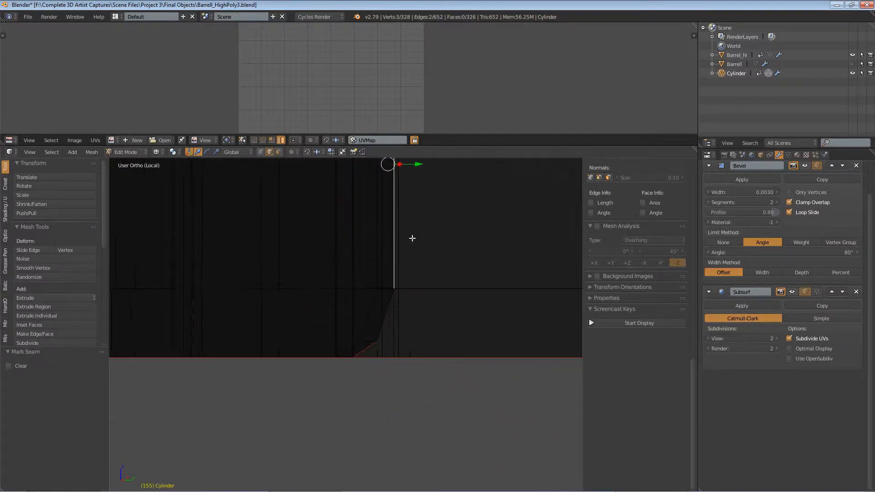
right_click(387, 314, "shift")
key("ctrl+e")
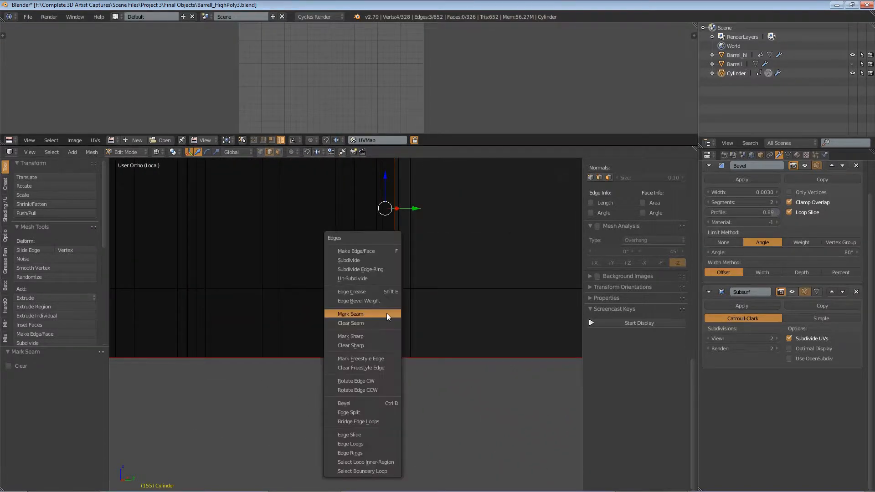
left_click(387, 313)
Step: Select an edge at the clasp's lower corner and mark it as a seam
middle_click_drag(371, 332, 340, 343)
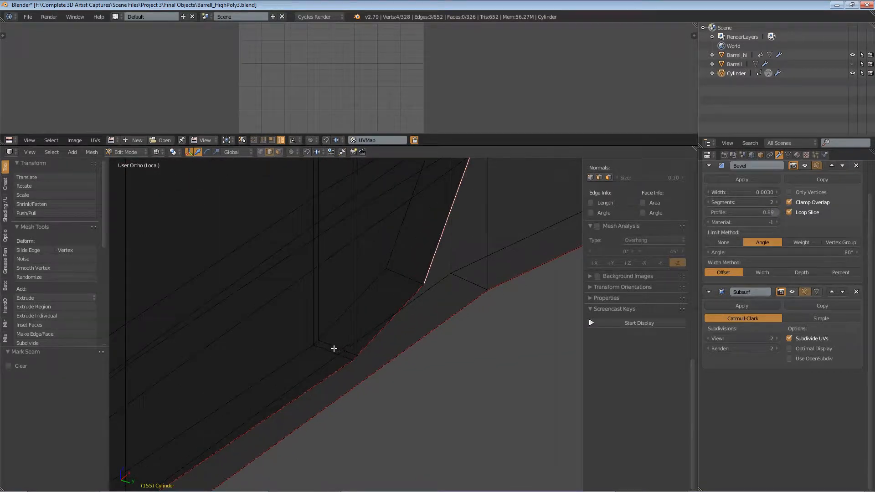
right_click(334, 349)
right_click(333, 353)
key("ctrl+e")
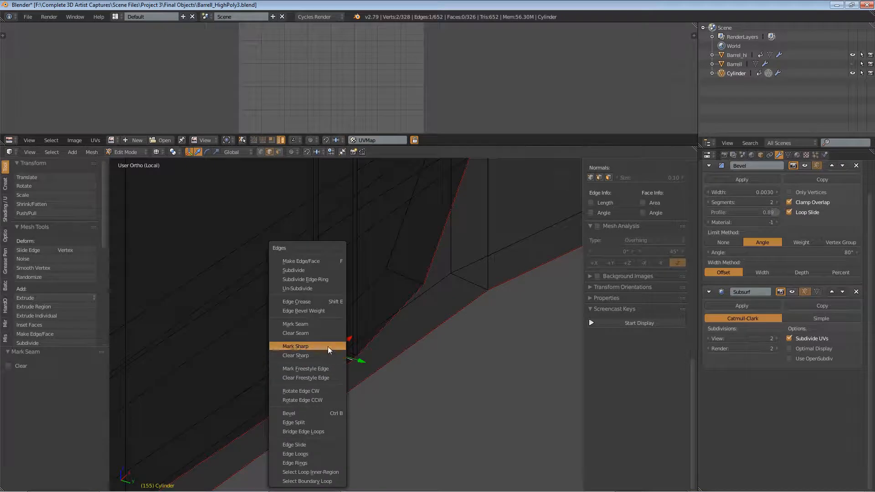
left_click(316, 325)
Step: Select the edge along the clasp's upper rim and mark it as a seam
middle_click_drag(342, 287, 321, 256)
scroll(320, 256, "up", 3)
right_click(331, 254)
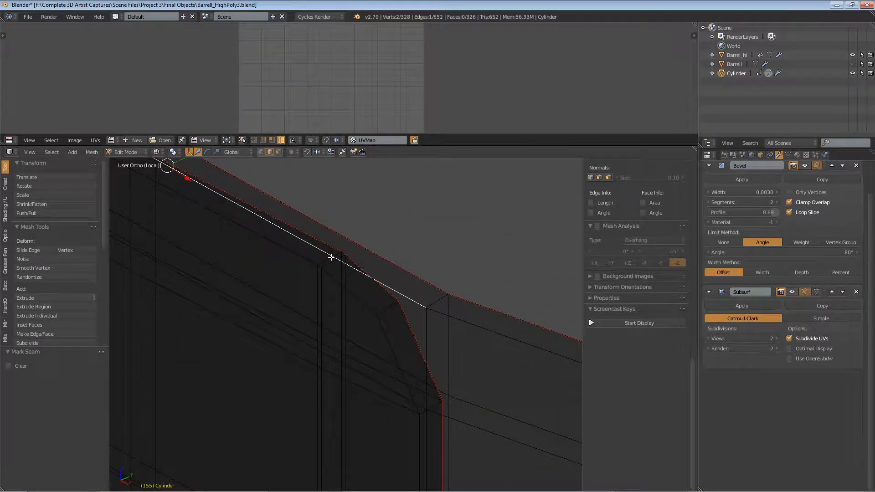
right_click(331, 258)
key("ctrl+e")
left_click(330, 257)
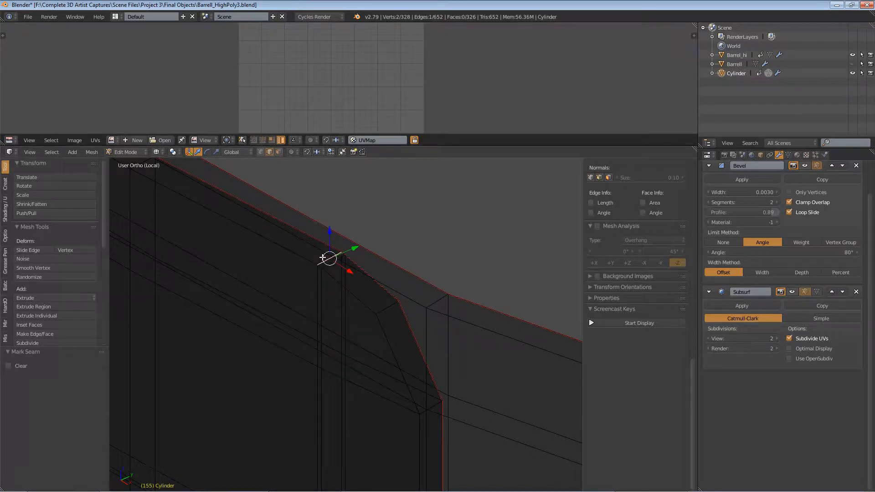
Step: Select the vertical edges on the other side of the clasp and mark them as a seam
scroll(328, 256, "down", 5)
middle_click_drag(225, 254, 442, 253)
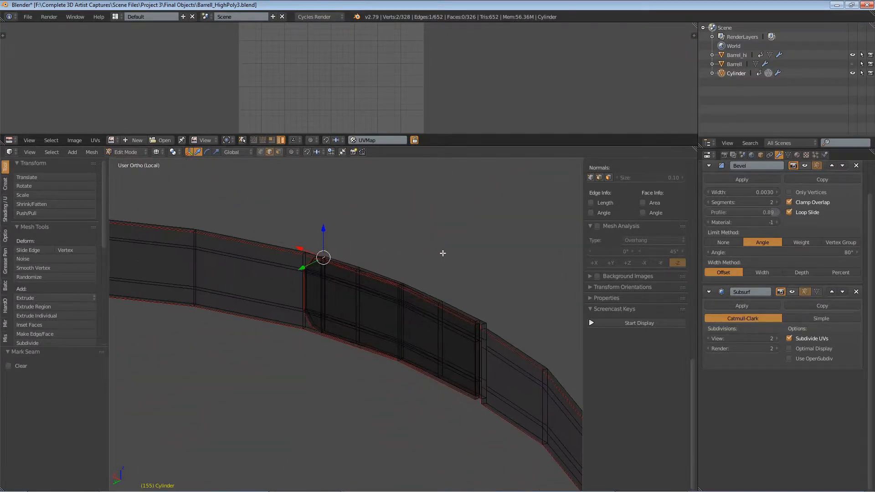
scroll(469, 335, "up", 8)
middle_click_drag(445, 331, 378, 258)
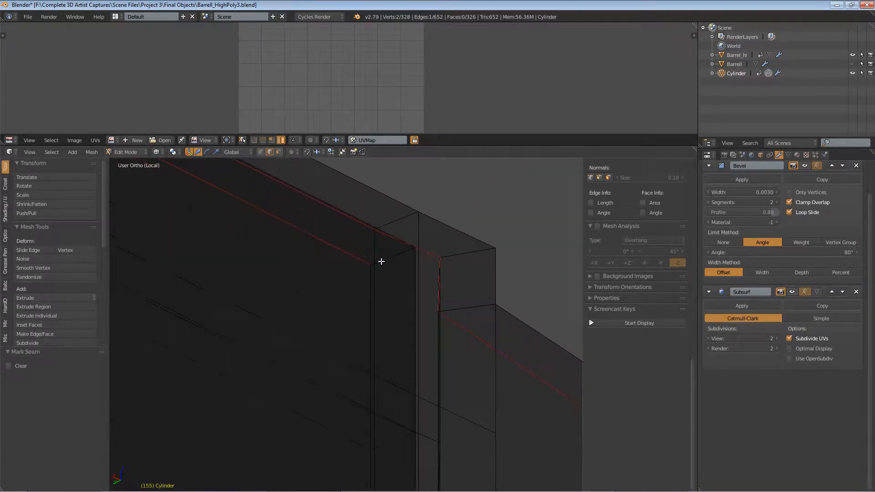
right_click(386, 258)
scroll(391, 306, "down", 2)
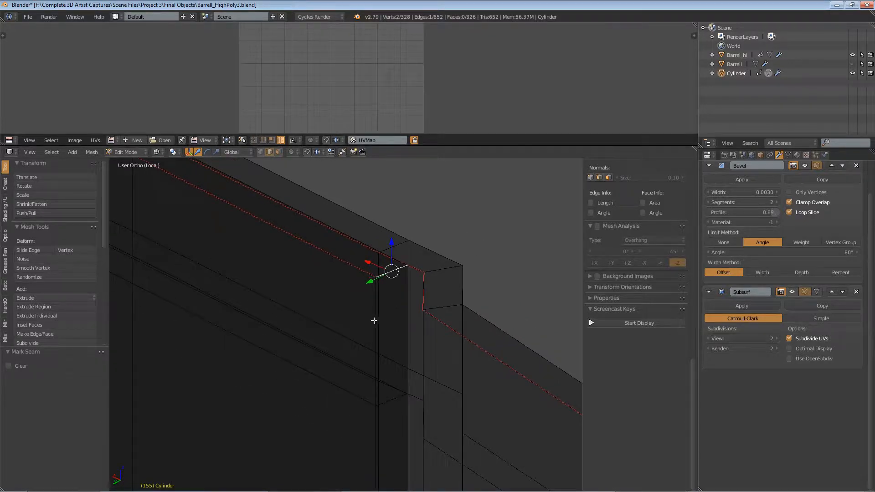
right_click(374, 321, "shift")
right_click(373, 434, "shift")
scroll(398, 420, "down", 4)
middle_click_drag(398, 419, 372, 190, "shift")
middle_click_drag(363, 327, 361, 361, "shift")
right_click(361, 381, "shift")
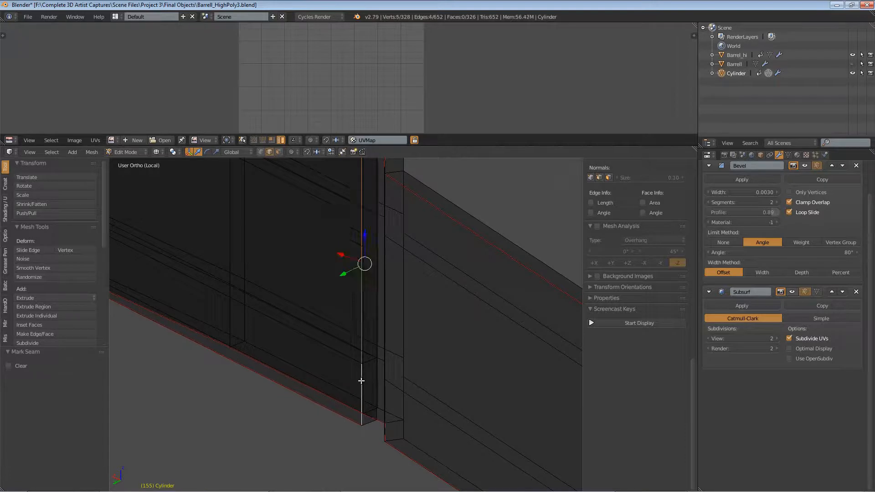
key("ctrl+e")
left_click(349, 332)
Step: Switch the viewport shading back to solid
scroll(350, 310, "down", 4)
middle_click_drag(349, 311, 186, 172)
left_click(163, 152)
left_click(174, 122)
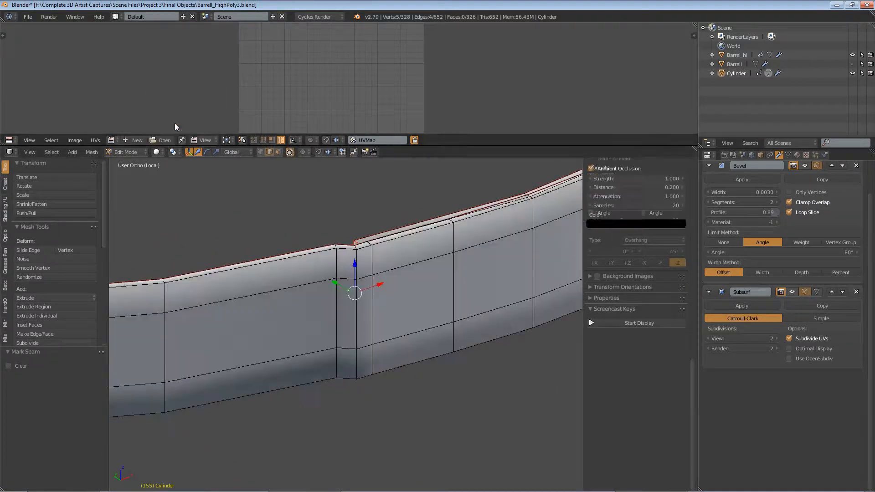
Step: Select a vertical edge loop on the opposite side of the band and mark it as a seam
scroll(432, 296, "down", 4)
scroll(238, 333, "down", 5)
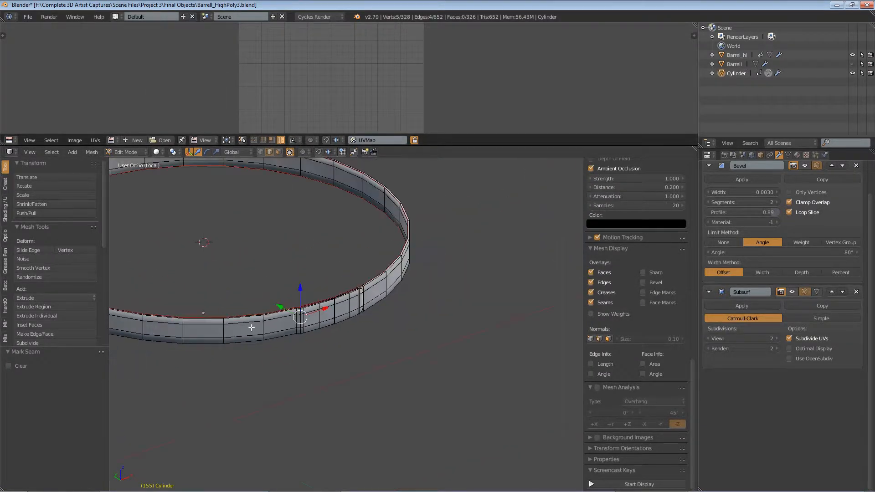
scroll(343, 302, "up", 10)
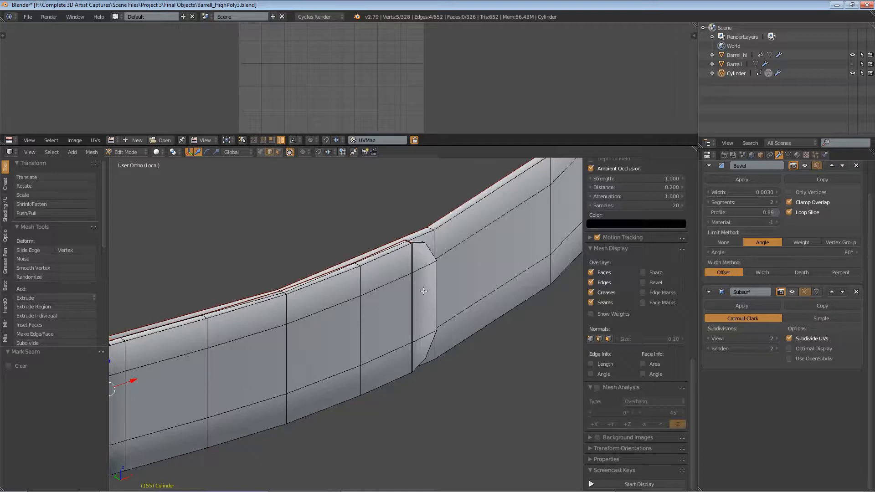
scroll(398, 290, "down", 10)
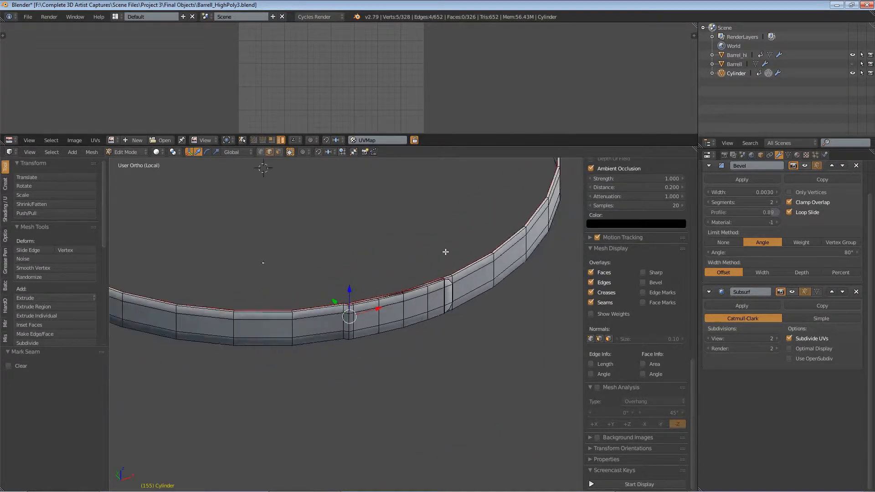
middle_click_drag(493, 262, 323, 336)
scroll(322, 337, "up", 8)
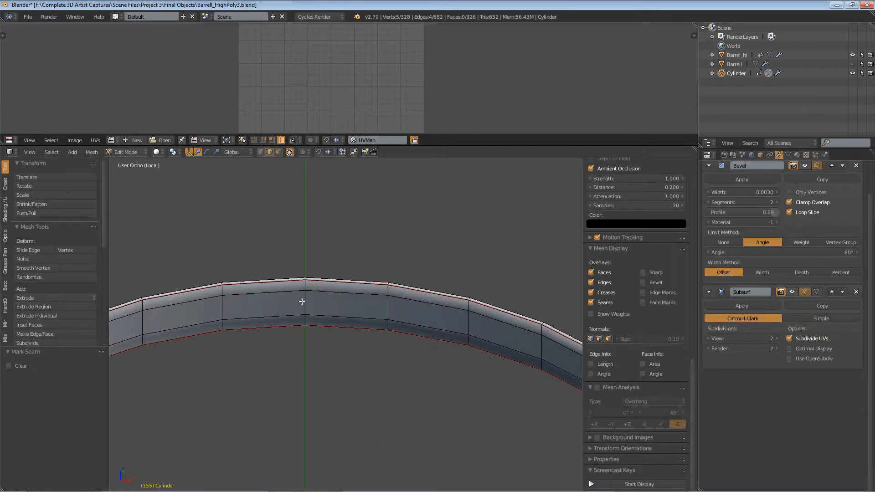
right_click(305, 302, "alt")
middle_click_drag(381, 307, 193, 311)
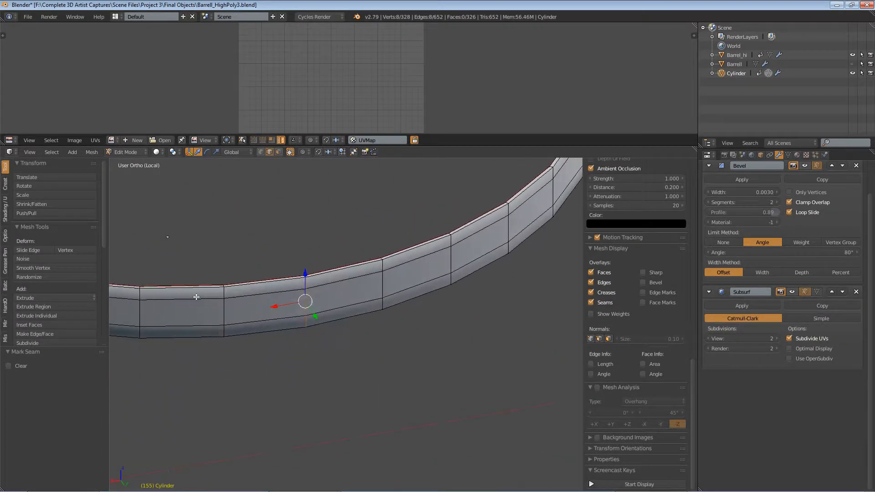
scroll(301, 289, "up", 1)
scroll(301, 289, "up", 6)
key("ctrl+e")
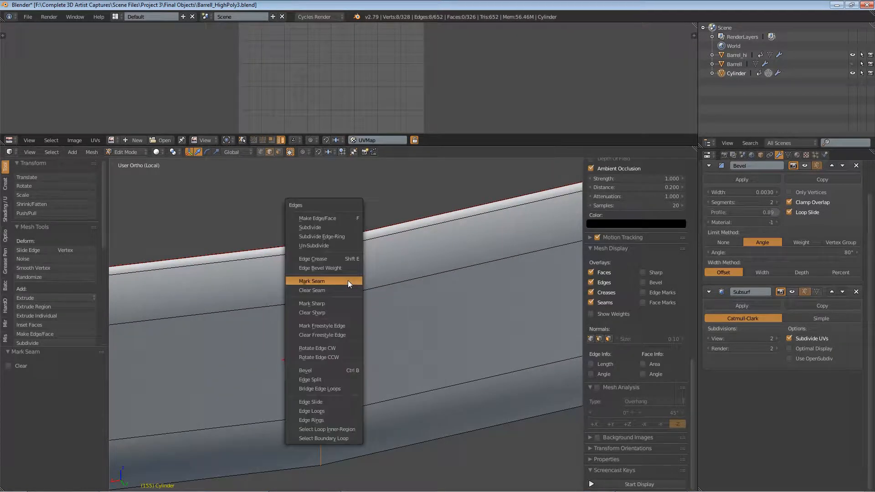
left_click(348, 282)
Step: Orbit and zoom around the band to inspect the marked seams
scroll(348, 287, "down", 8)
scroll(347, 287, "down", 5)
middle_click_drag(336, 305, 488, 299)
scroll(367, 302, "up", 4)
middle_click_drag(366, 352, 375, 353)
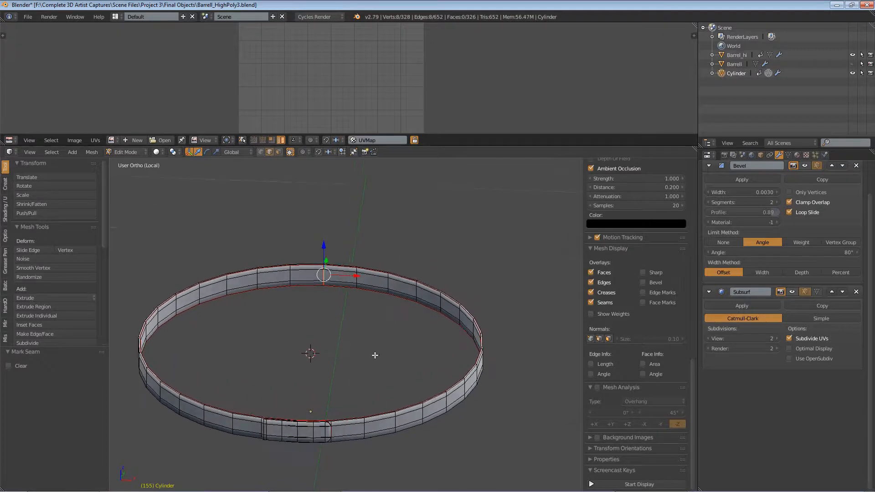
scroll(356, 382, "up", 4)
scroll(356, 381, "down", 2)
middle_click_drag(358, 432, 441, 303)
scroll(353, 359, "up", 5)
scroll(354, 359, "up", 4)
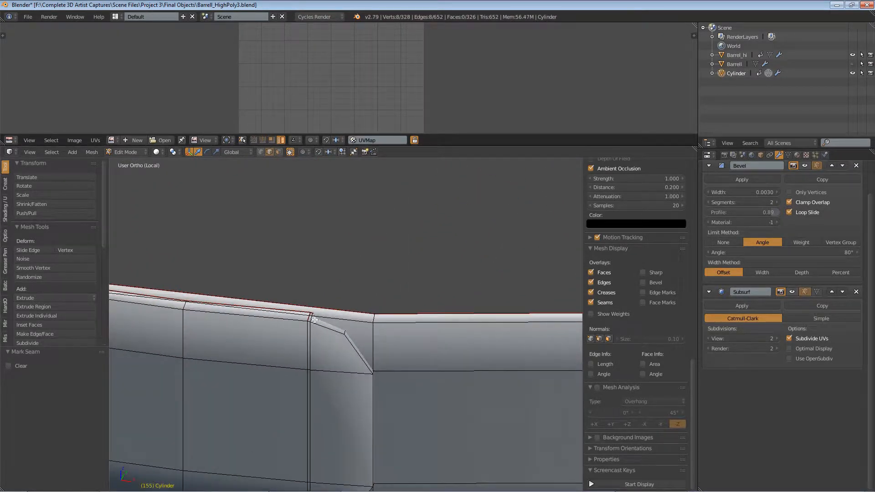
scroll(366, 380, "down", 5)
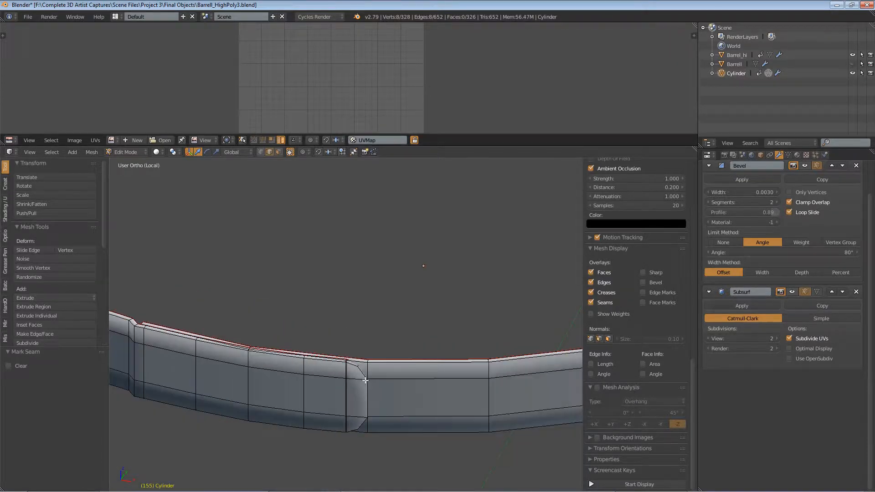
Step: Switch to face selection, select all of the band's faces and Unwrap them in the enlarged UV editor
left_click(130, 152)
left_click(279, 152)
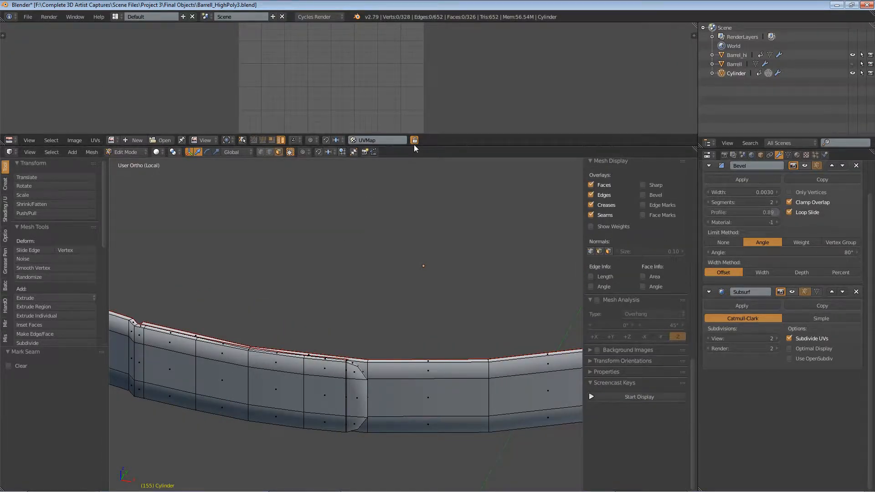
left_click_drag(414, 146, 414, 259)
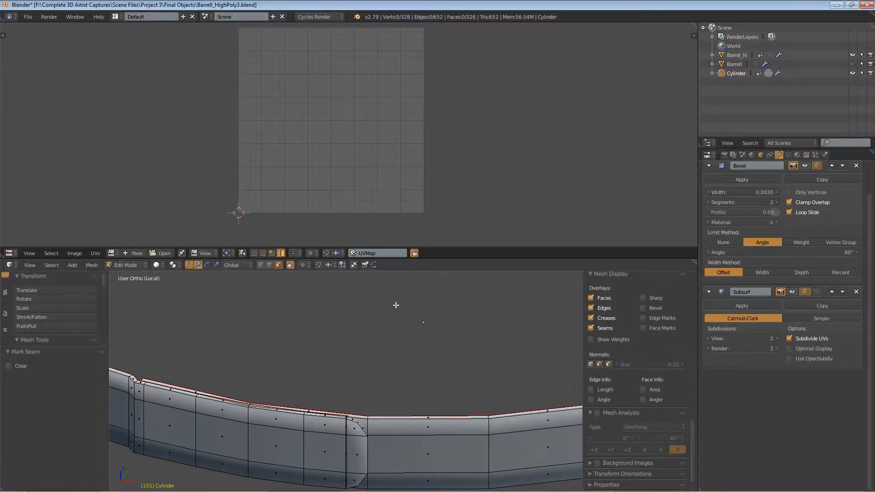
key("a")
key("u")
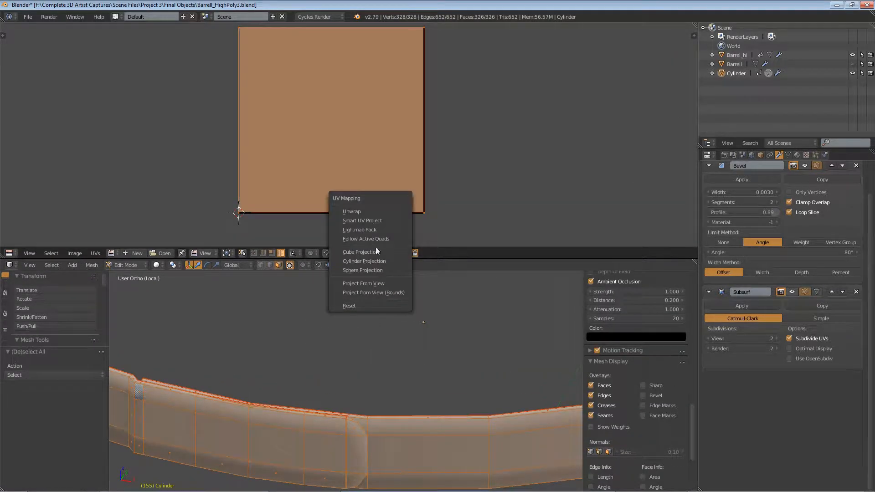
left_click(373, 212)
scroll(331, 189, "up", 5)
middle_click_drag(344, 185, 369, 94)
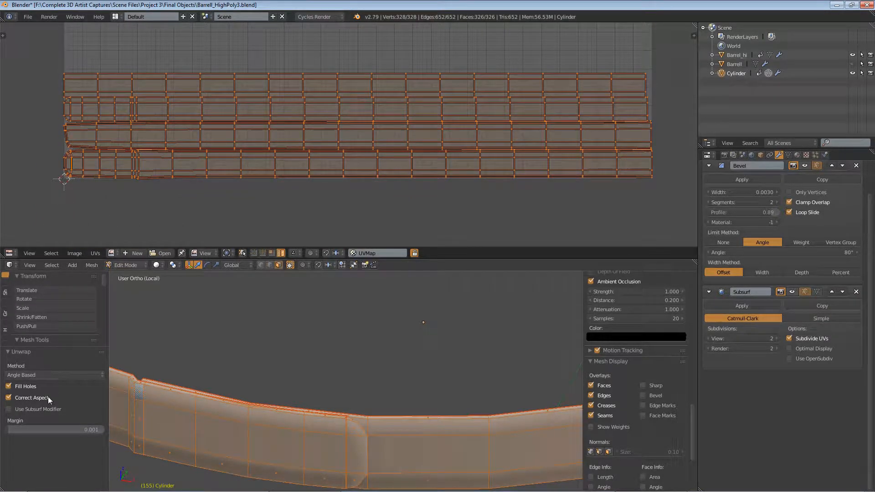
Step: Set the unwrap margin to 0.032 and inspect the resulting UV layout
left_click_drag(78, 430, 98, 429)
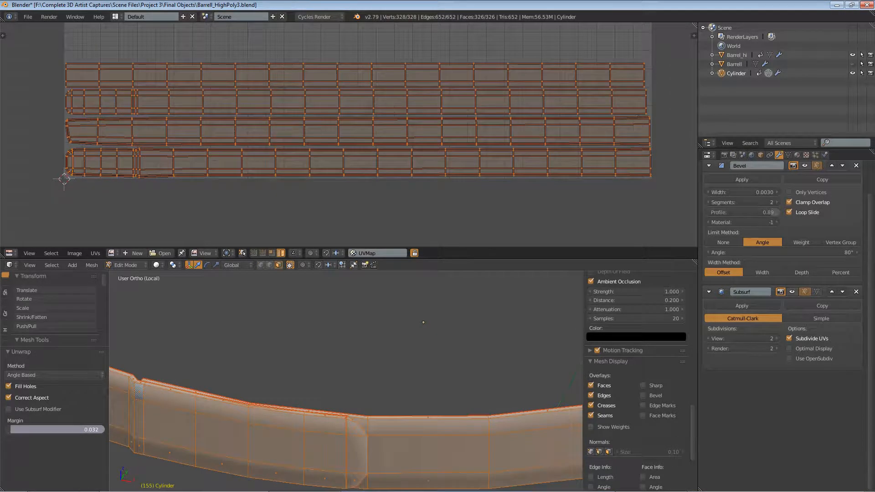
scroll(600, 162, "up", 4)
scroll(570, 163, "down", 3)
middle_click_drag(249, 129, 465, 129)
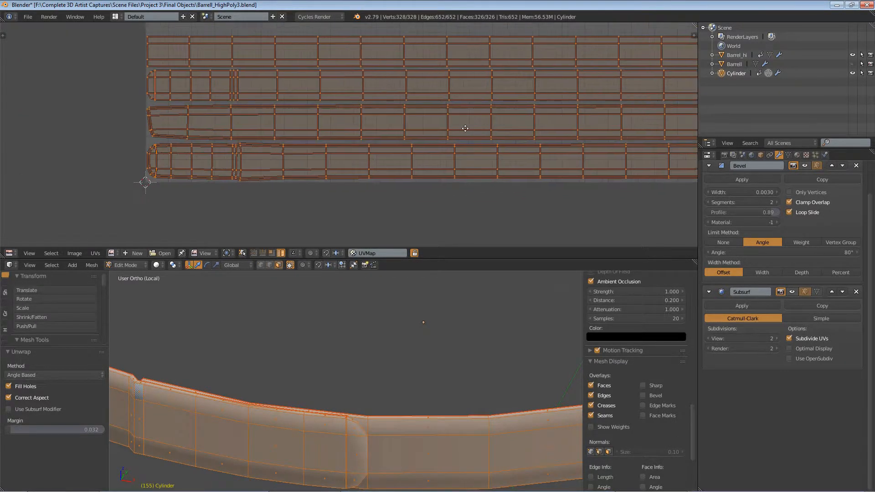
middle_click_drag(308, 130, 206, 149)
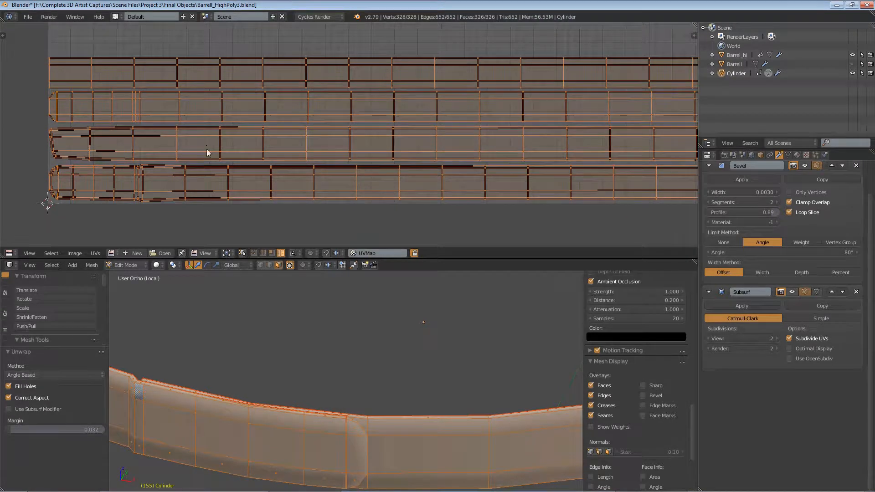
scroll(161, 109, "down", 3)
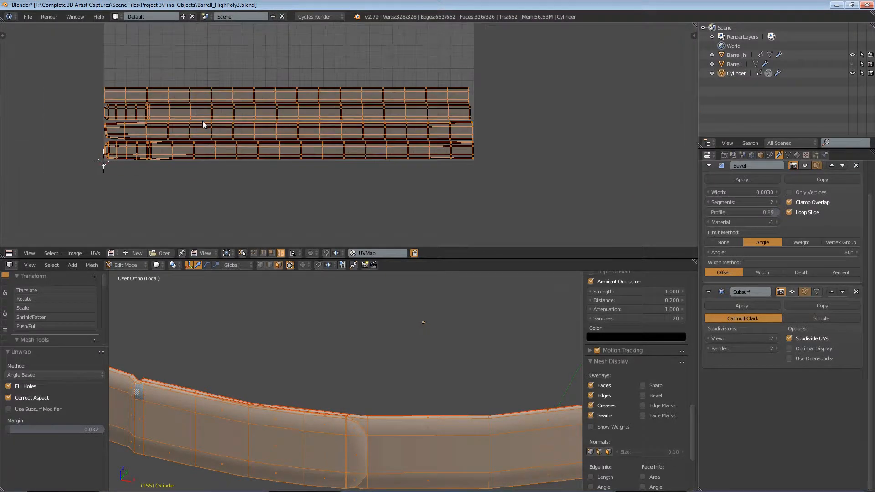
scroll(300, 370, "down", 4)
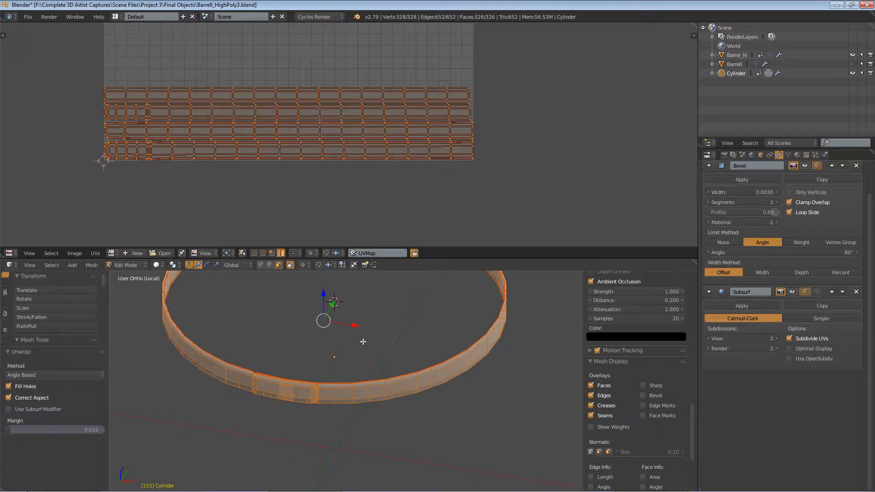
Step: Switch the band to Object Mode and leave local view to see it around the barrel
key("KP_1")
left_click(119, 265)
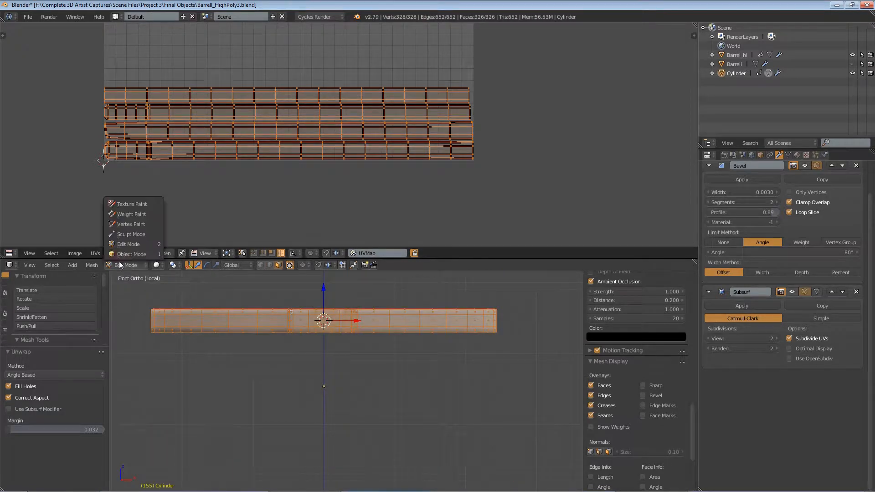
left_click(133, 253)
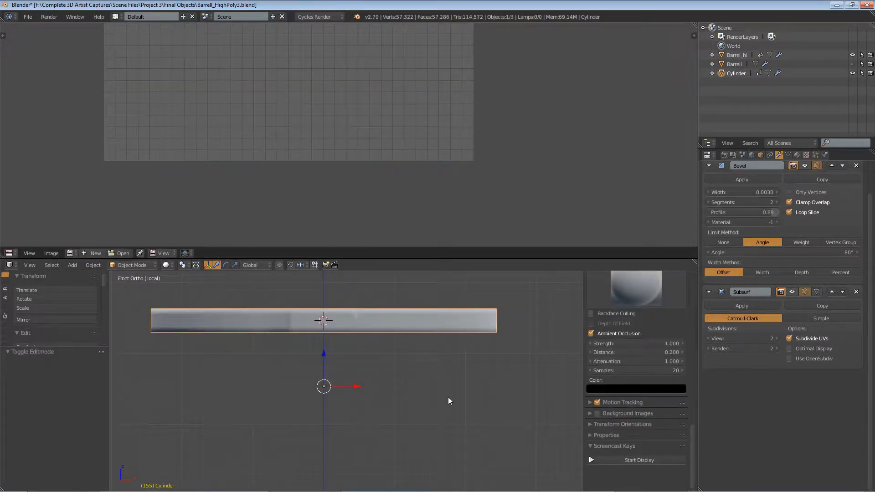
scroll(418, 375, "down", 3)
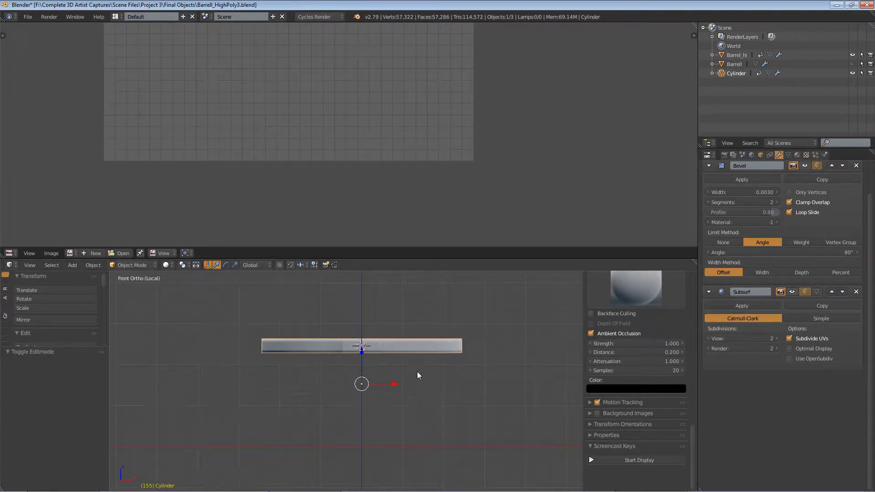
key("KP_Divide")
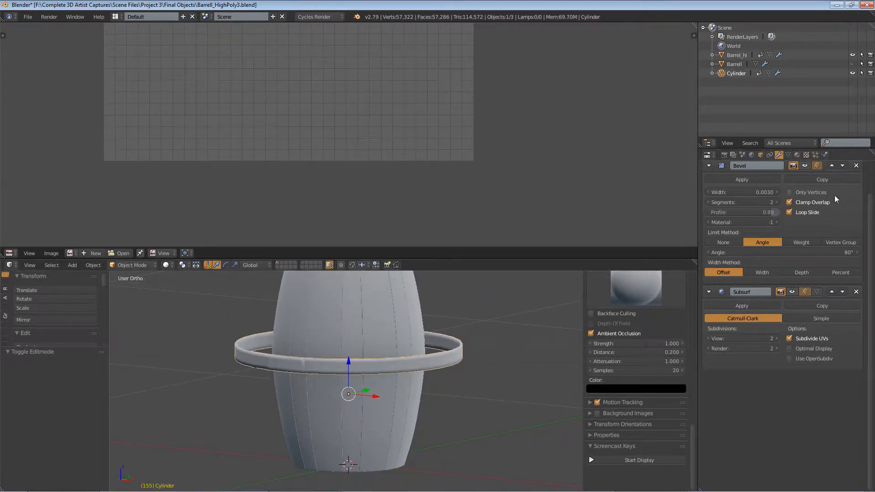
Step: Enable the Subsurf modifier's viewport display and return the band to Edit Mode
left_click(793, 292)
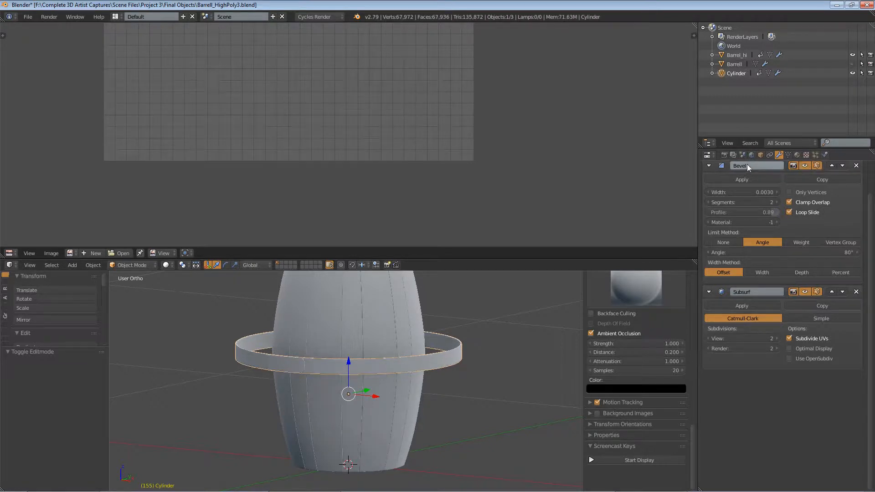
scroll(401, 369, "up", 4)
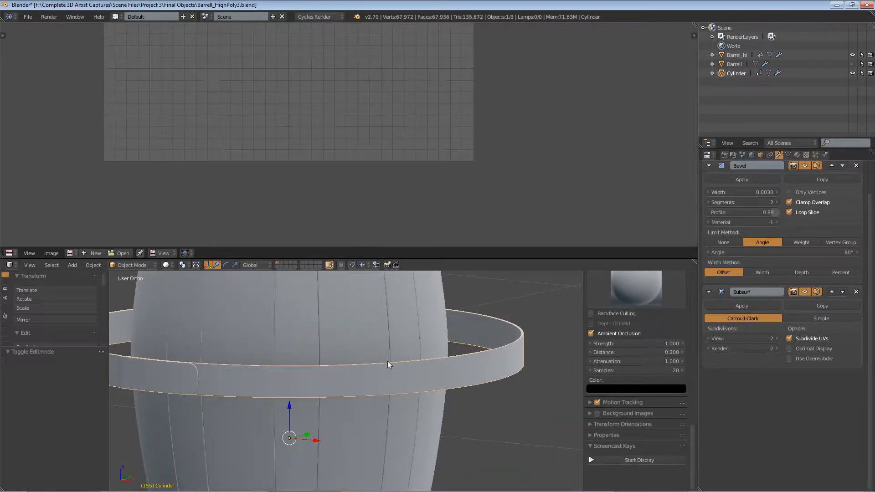
left_click(123, 265)
left_click(138, 244)
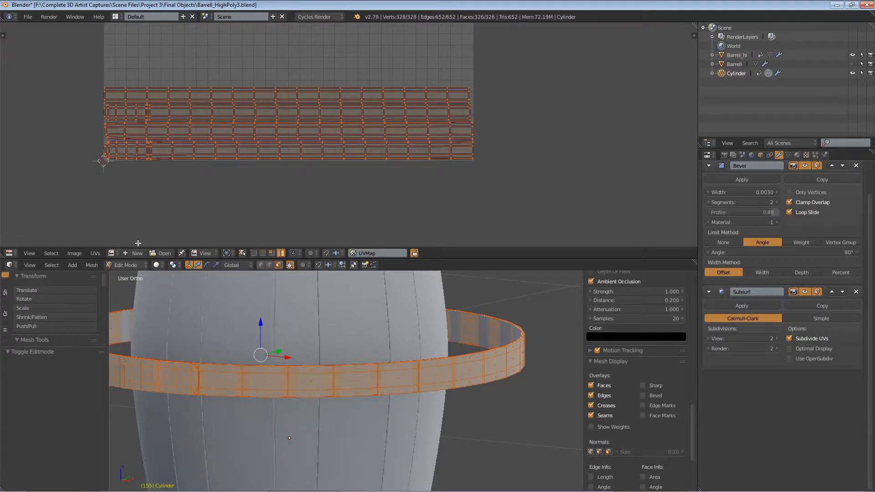
scroll(137, 243, "down", 5)
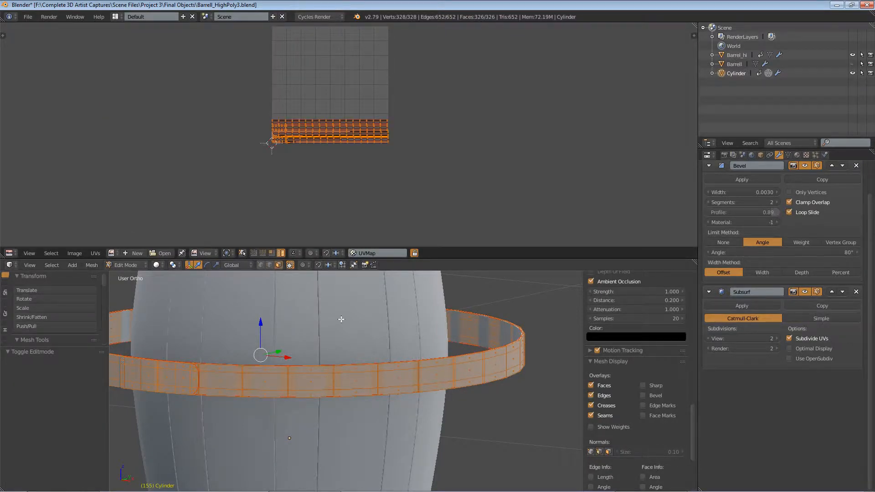
Step: Enlarge the 3D viewport to fill the screen and view the band from the front
key("KP_1")
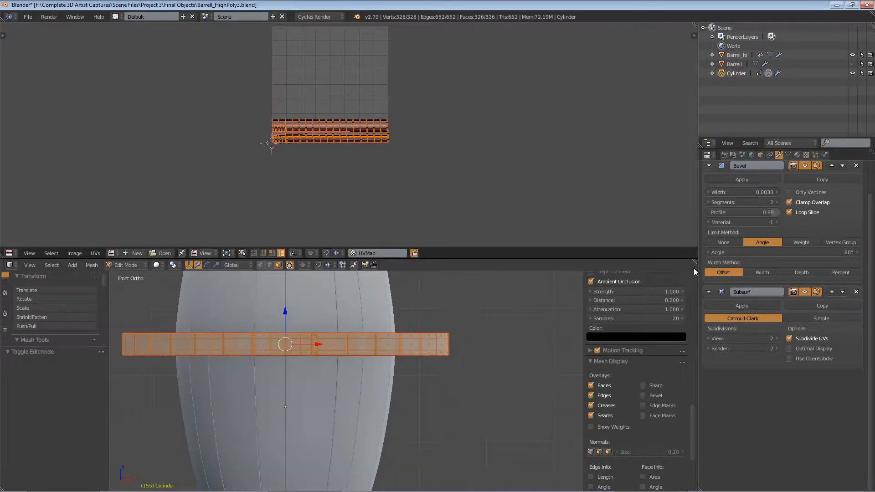
left_click_drag(694, 268, 684, 147)
middle_click_drag(288, 245, 380, 250)
scroll(438, 280, "up", 4)
key("KP_1")
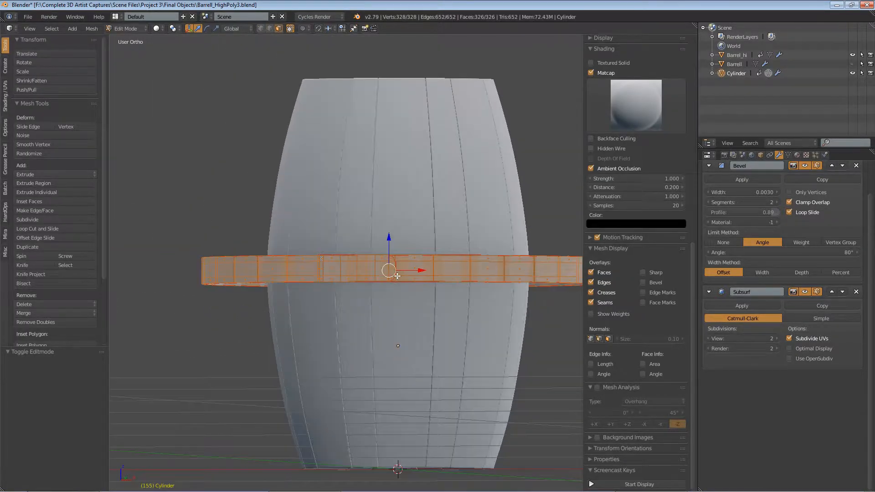
middle_click_drag(404, 275, 354, 270, "shift")
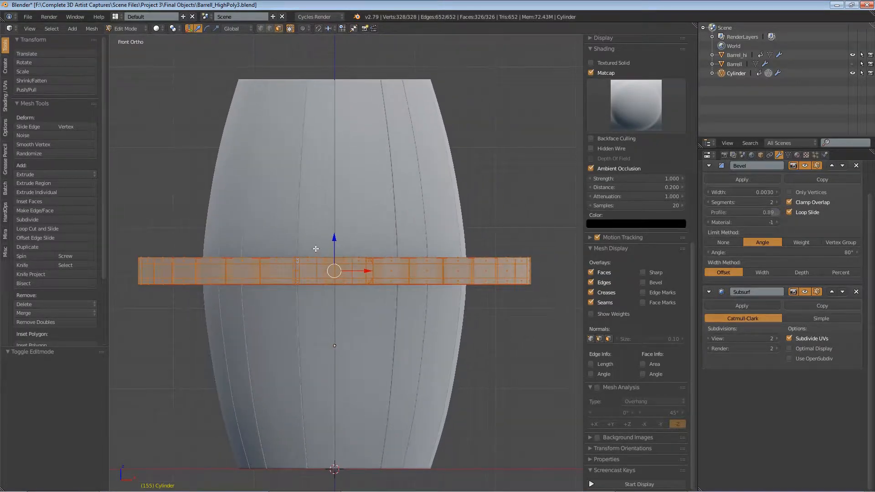
Step: Move the band up along Z by about 0.217 to the top of the barrel
key("g")
key("z")
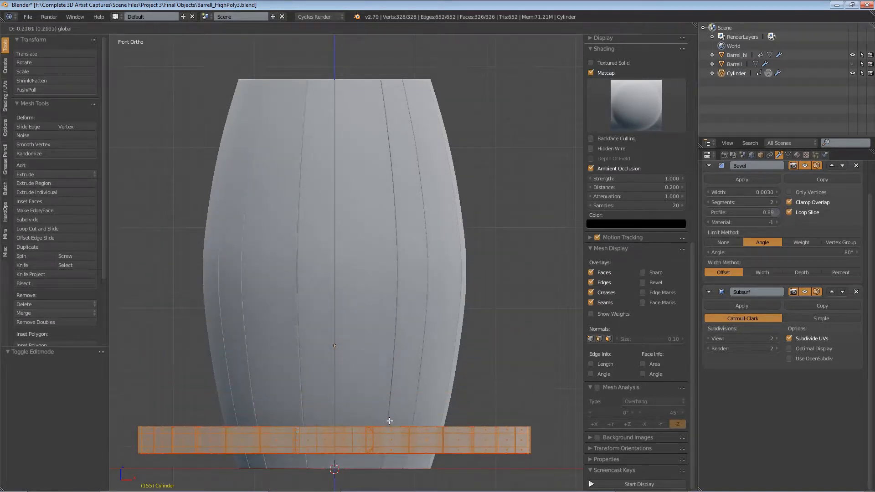
left_click(409, 77)
Step: Scale the band to about 0.689 along Z and nudge it up 0.006
key("s")
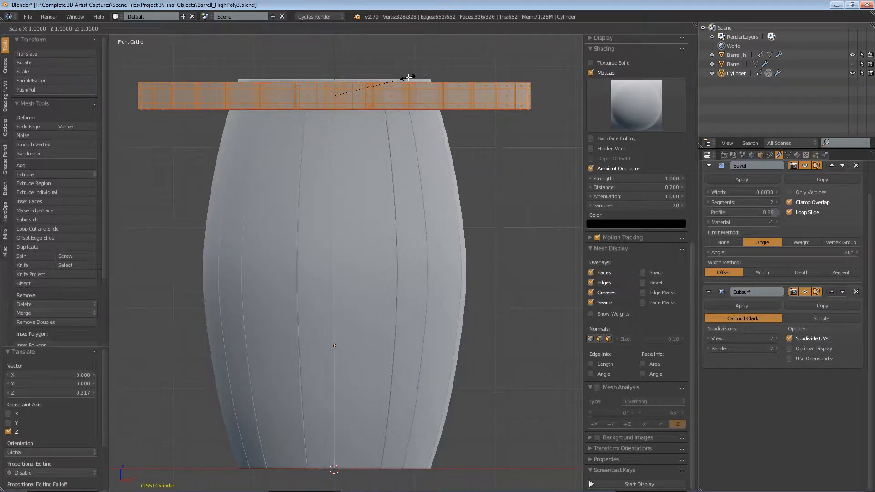
key("z")
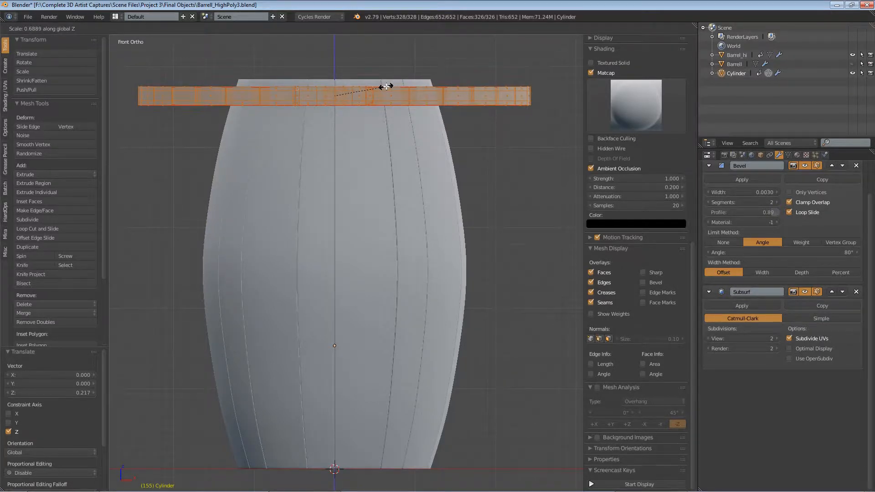
left_click(386, 86)
key("g")
key("z")
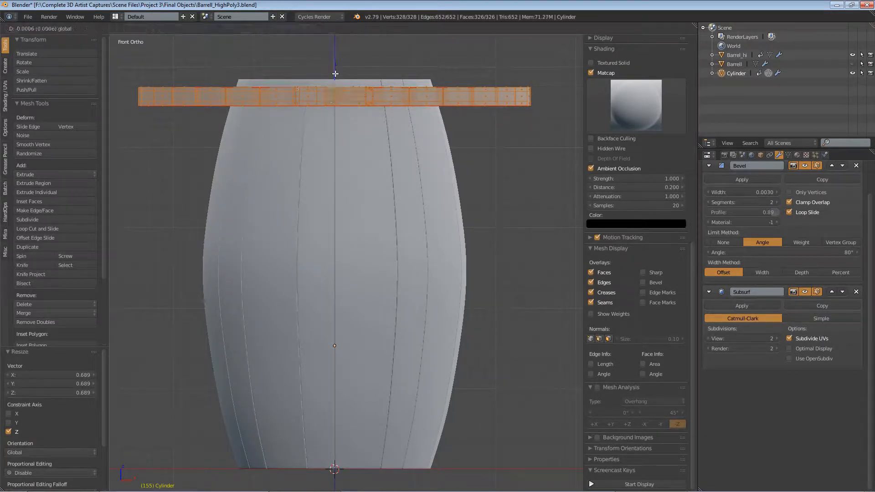
left_click(335, 67)
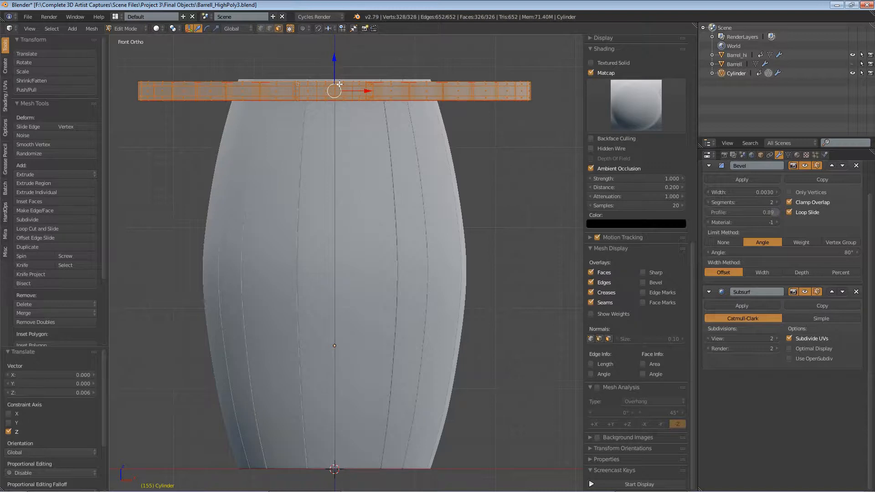
Step: Duplicate the band and move the copy down along Z just beneath the original
key("shift+d")
right_click(339, 85)
left_click_drag(335, 60, 335, 82)
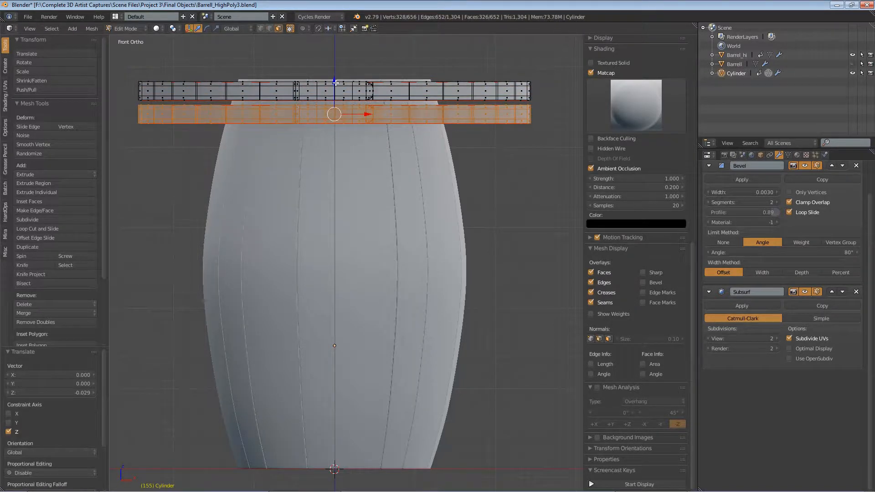
Step: Duplicate the band several more times and place the copies down the barrel to its bottom
key("shift+d")
key("z")
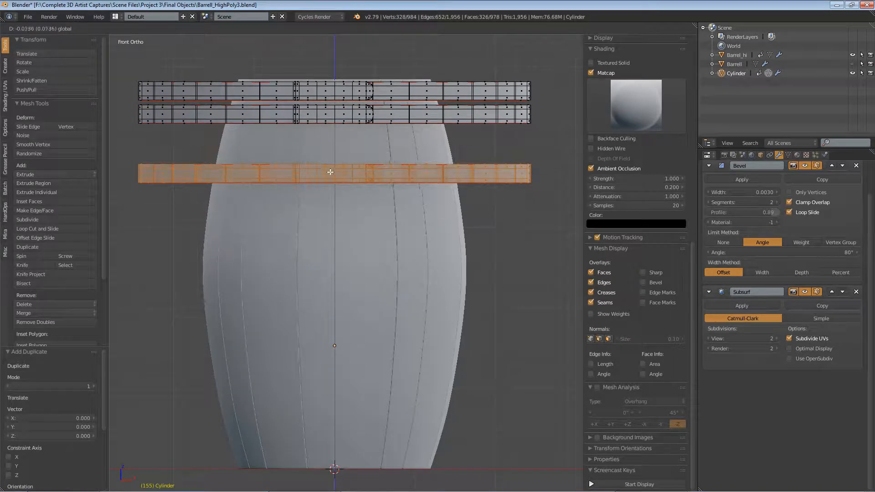
left_click(329, 187)
key("shift+d")
left_click(329, 187)
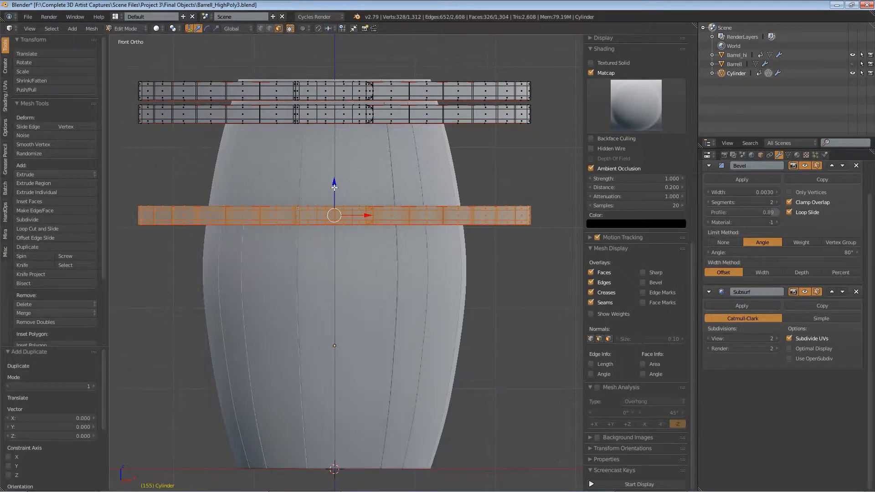
left_click_drag(334, 187, 340, 366)
key("shift+d")
right_click(330, 286)
key("shift+d")
right_click(330, 431)
Step: Select all linked geometry of the top band
scroll(339, 251, "down", 1)
scroll(352, 250, "up", 3)
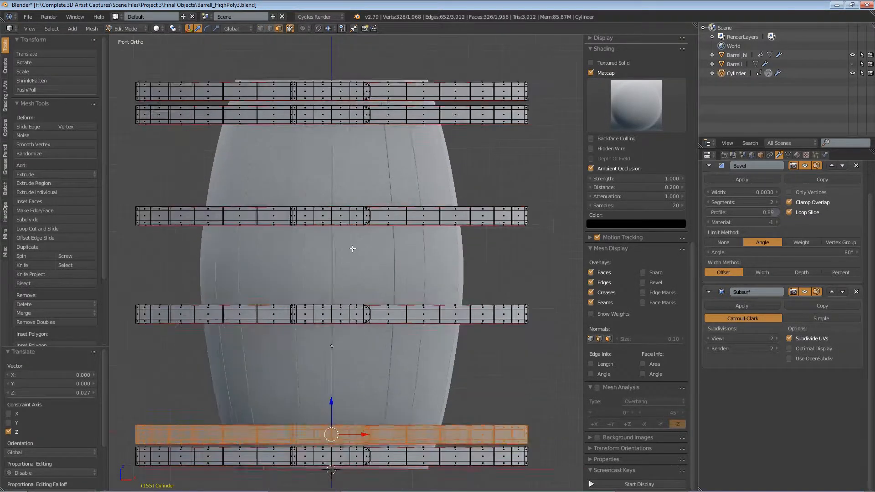
middle_click_drag(362, 231, 366, 230, "shift")
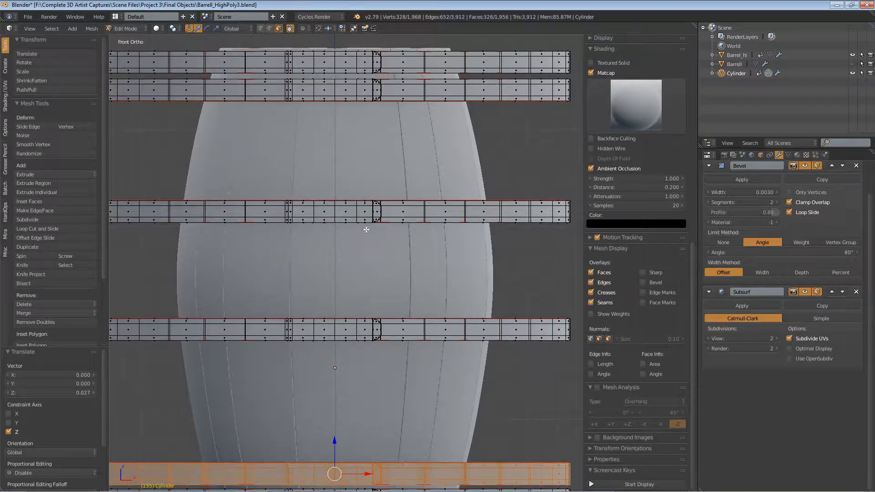
scroll(366, 230, "down", 3)
mouse_move(364, 199)
middle_mouse_down("shift")
mouse_move(362, 211)
mouse_move(366, 205)
middle_mouse_up("shift")
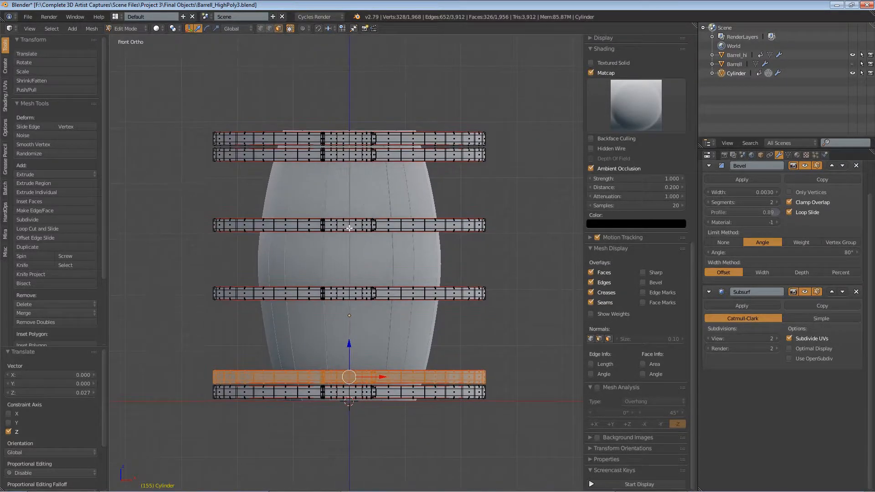
scroll(350, 229, "up", 2)
right_click(347, 99)
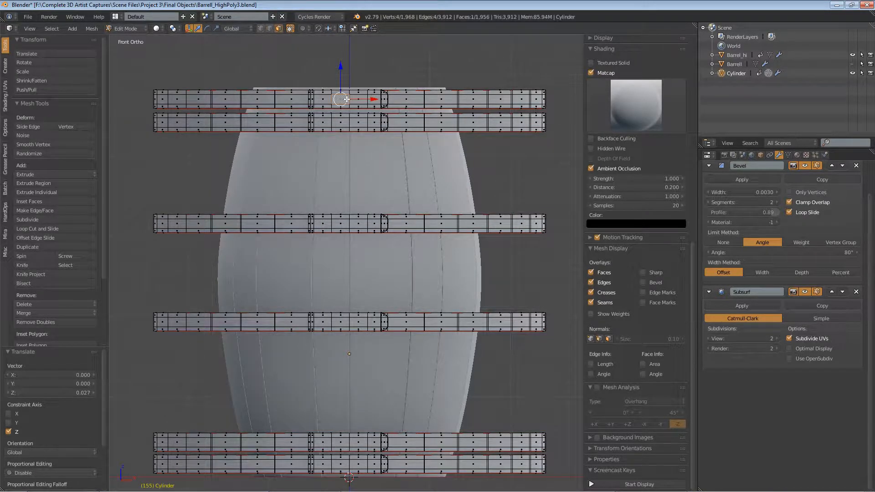
key("l")
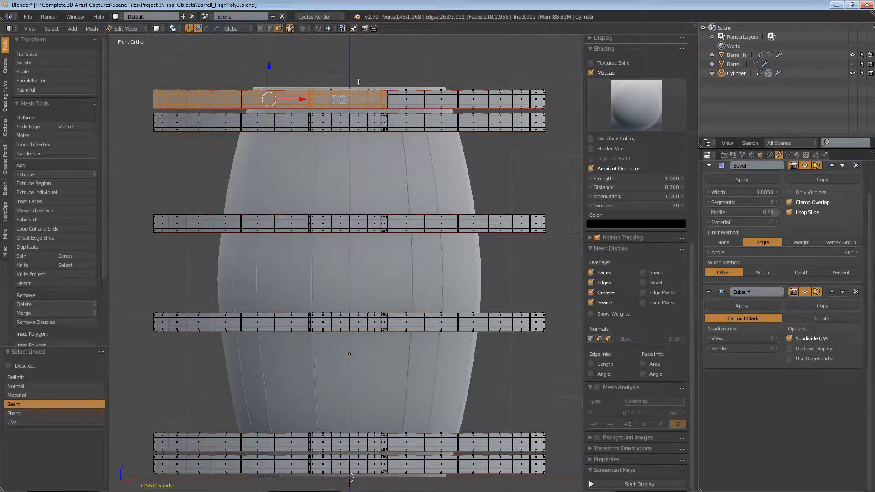
Step: Rotate the top band about Z by about -2.41 degrees
key("r")
key("z")
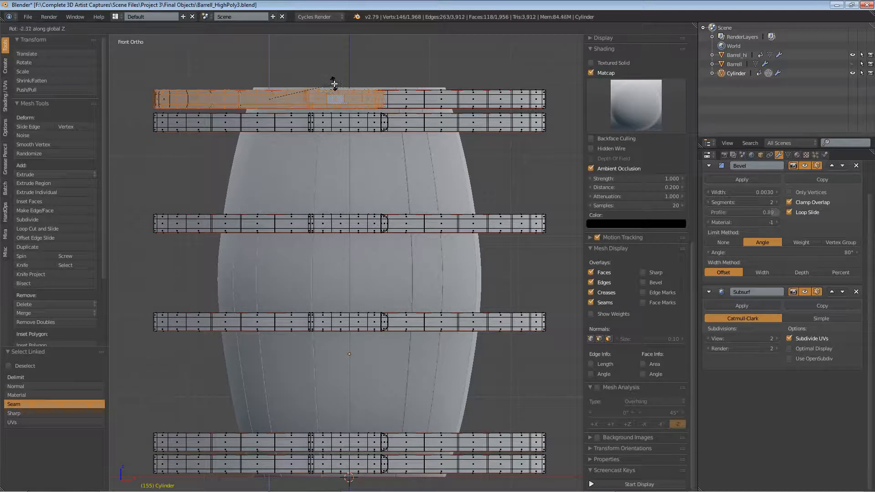
left_click(334, 84)
Step: Select the second band's linked geometry, then undo the rotation and selection changes
key("a")
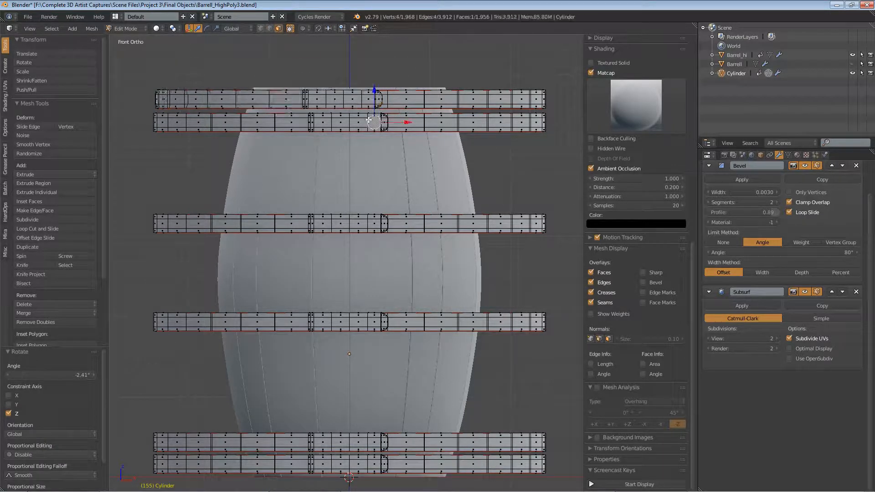
key("l")
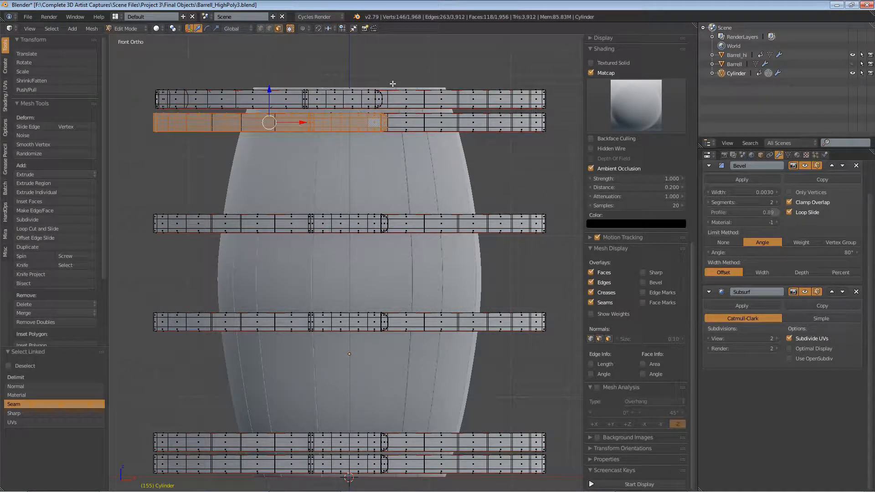
left_click(172, 29)
left_click(183, 70)
scroll(351, 101, "up", 1)
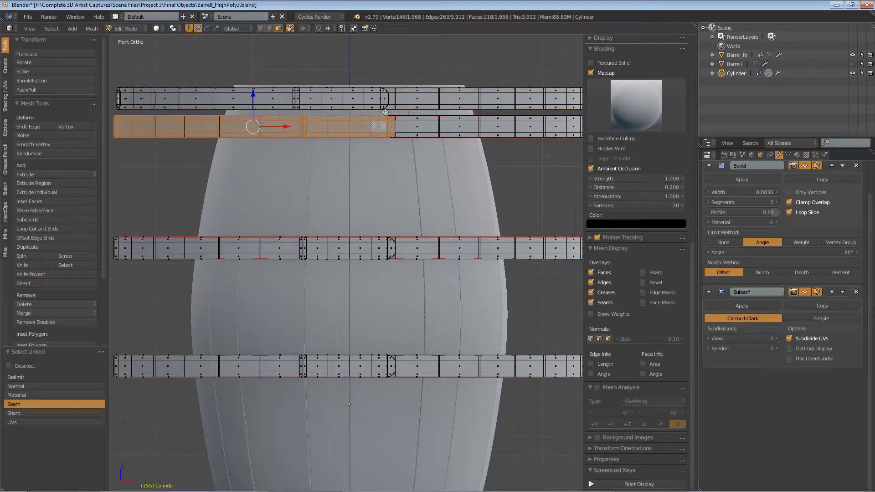
key("ctrl+z")
key("ctrl+z")
key("ctrl+z")
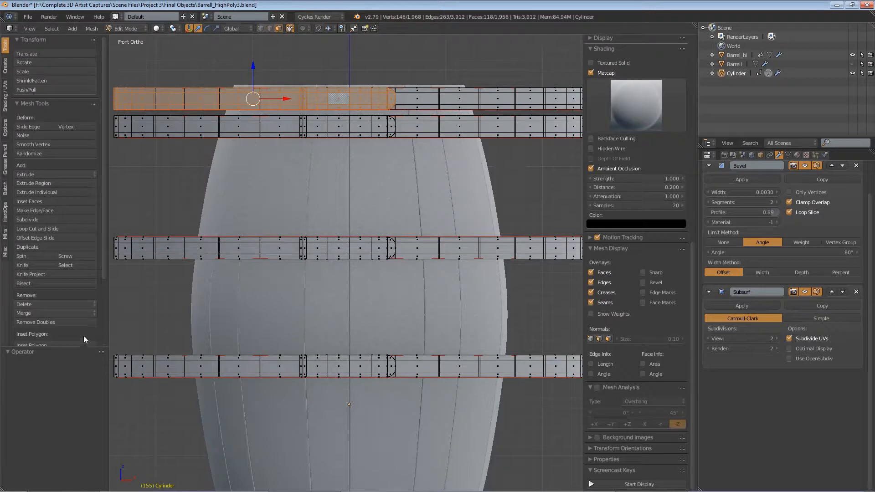
Step: Select the top band's linked geometry with the Sharp delimit, rotate it slightly about Z, then rotate it about 0.49 degrees more
right_click(380, 99)
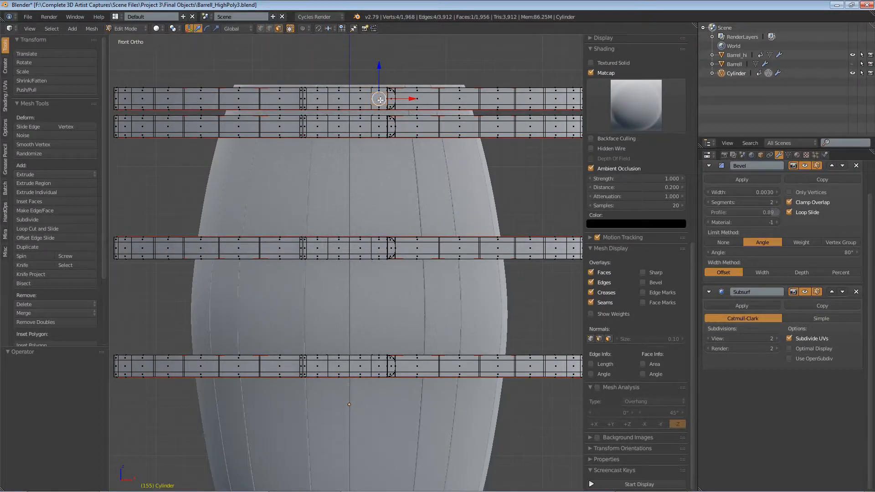
key("l")
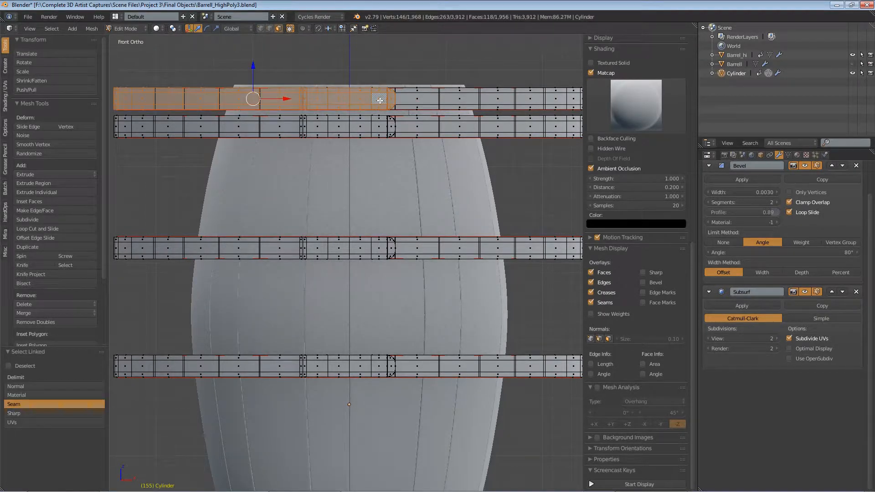
left_click(23, 412)
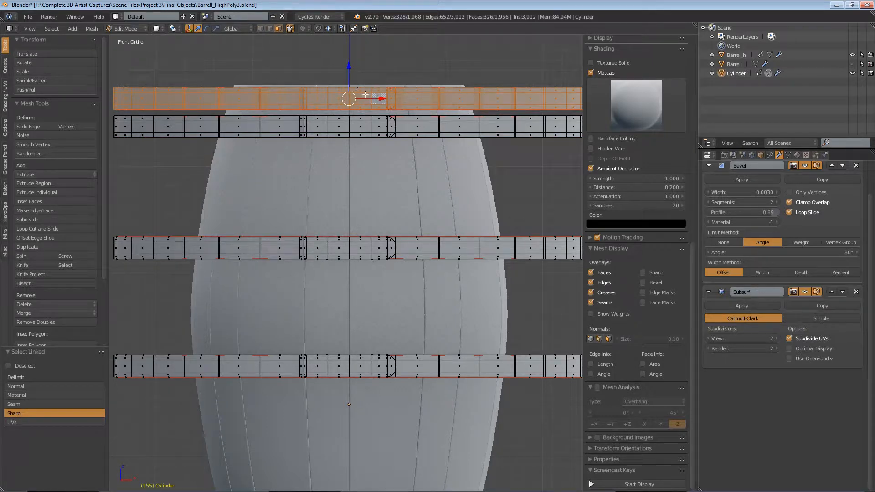
key("r")
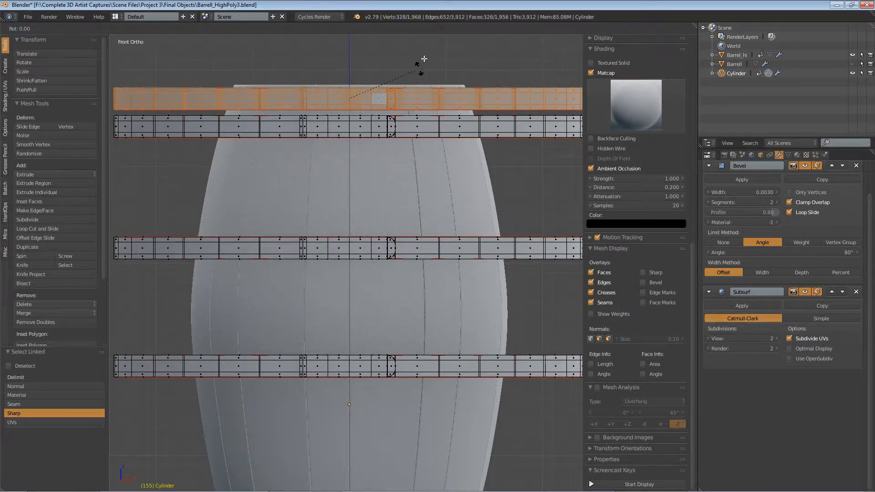
key("z")
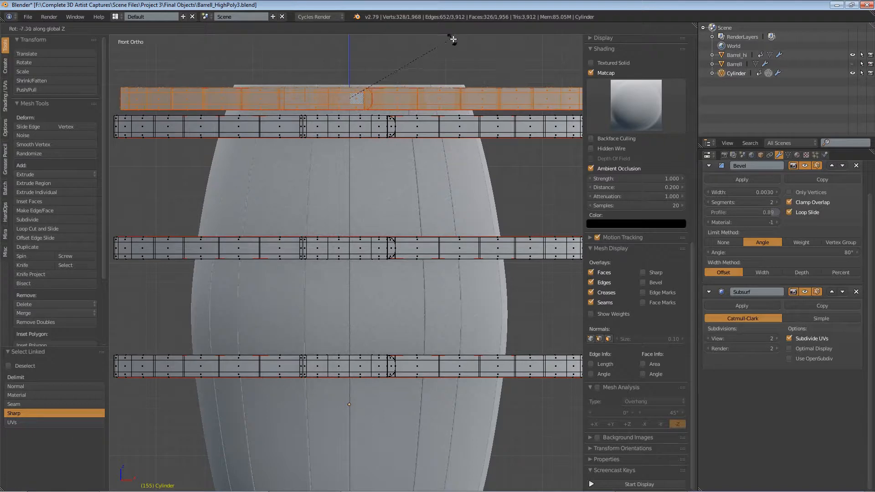
left_click(454, 40)
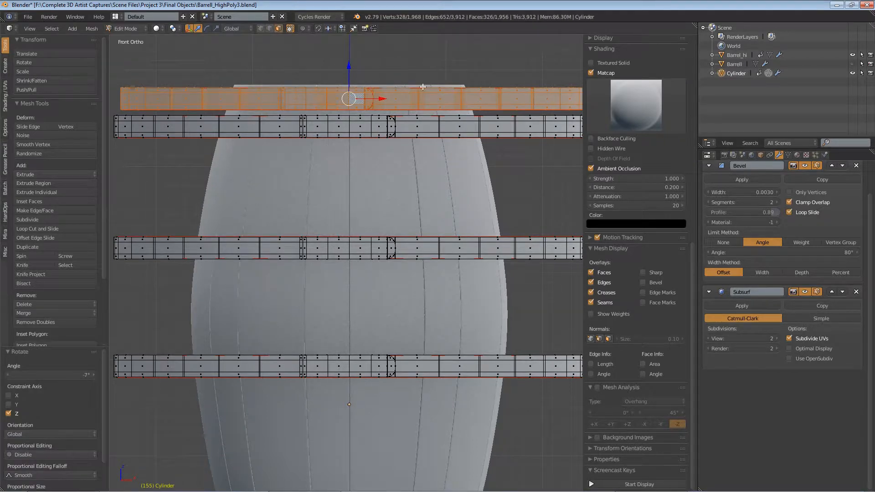
key("r")
left_click(474, 53)
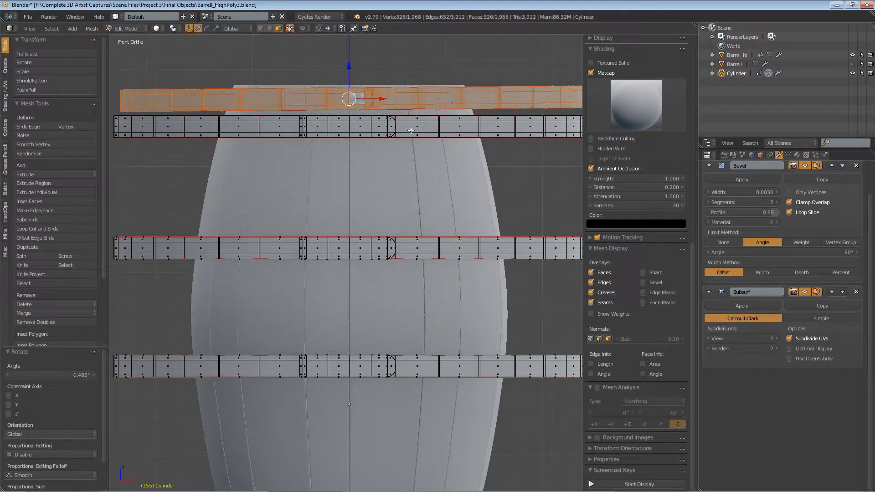
Step: Select the second band's linked geometry and rotate it about Z by about 0.93 degrees, then by about -0.4 degrees
right_click(385, 124)
key("l")
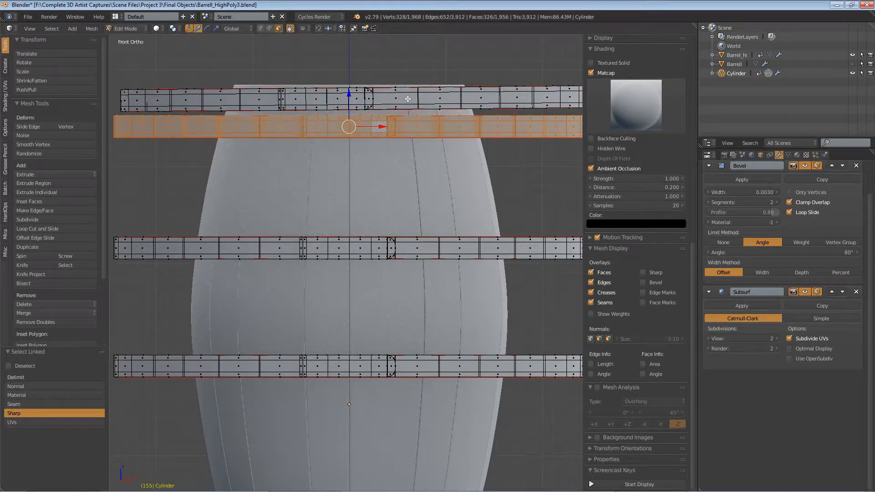
key("r")
key("z")
left_click(413, 92)
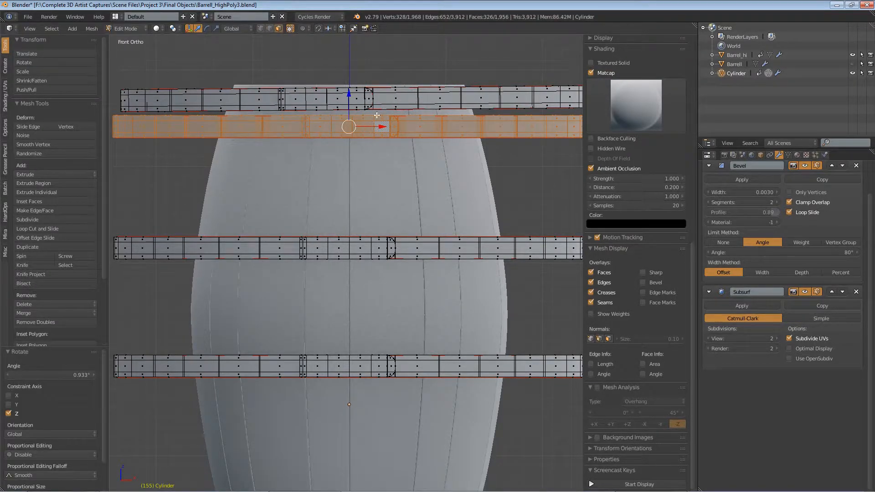
key("r")
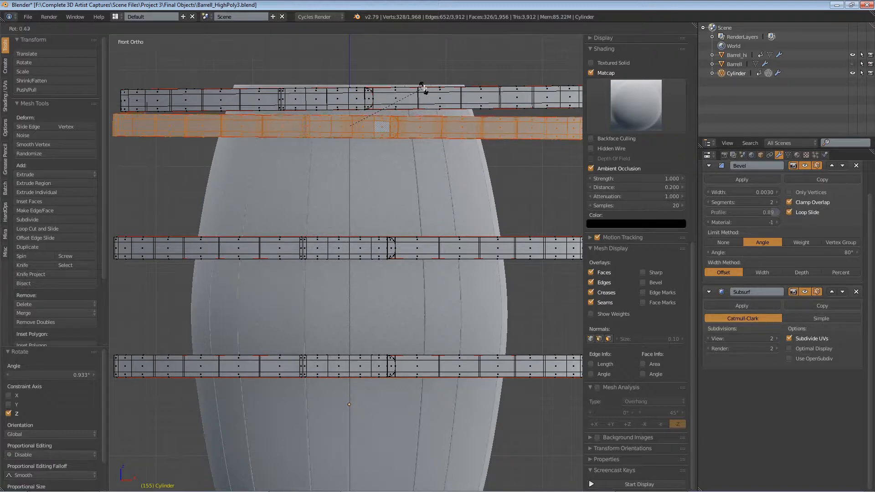
left_click(422, 88)
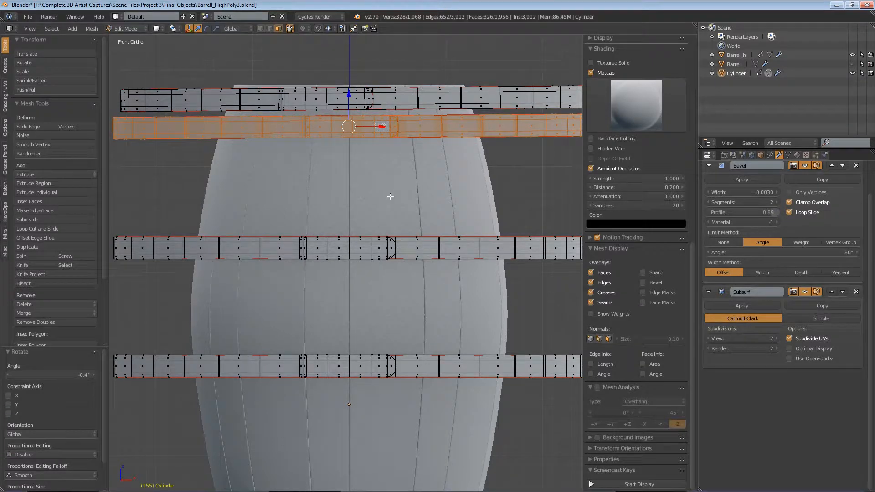
Step: Select the third band's linked geometry and rotate it about Z by about 3.19 degrees, then by about 0.16 degrees
right_click(366, 249)
key("l")
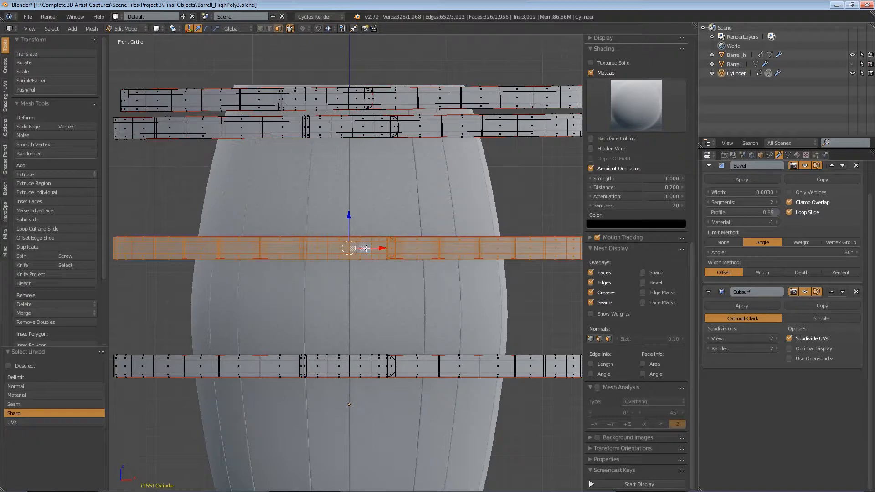
key("r")
key("z")
left_click(407, 178)
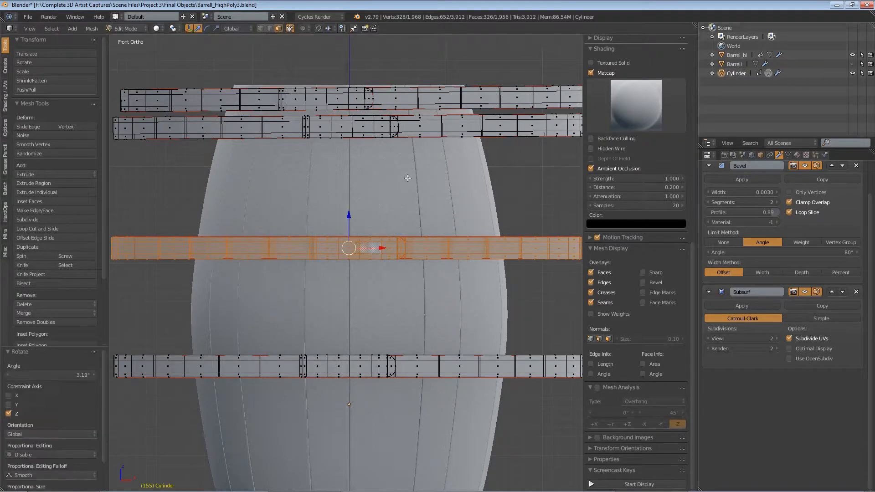
key("r")
left_click(432, 172)
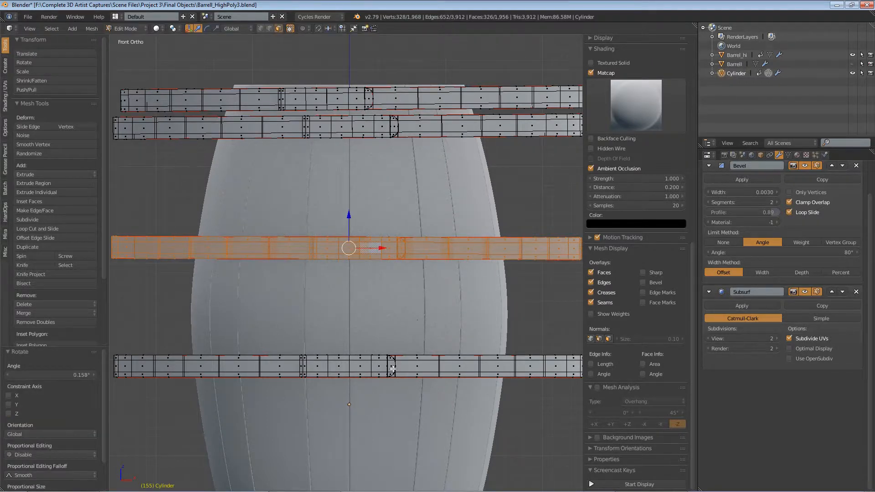
right_click(391, 366)
key("k")
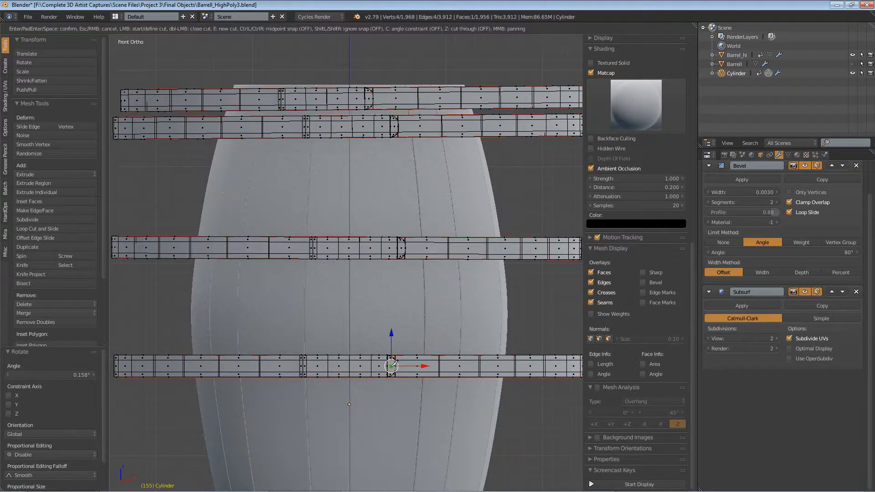
key("Escape")
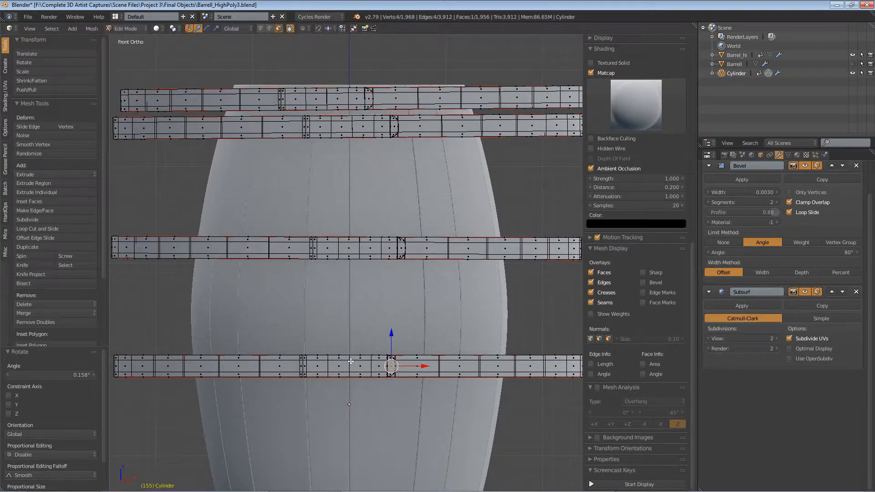
Step: Select the fourth band's linked geometry and rotate it about Z by about 2.34 degrees, then by about 0.97 degrees
key("l")
key("r")
key("z")
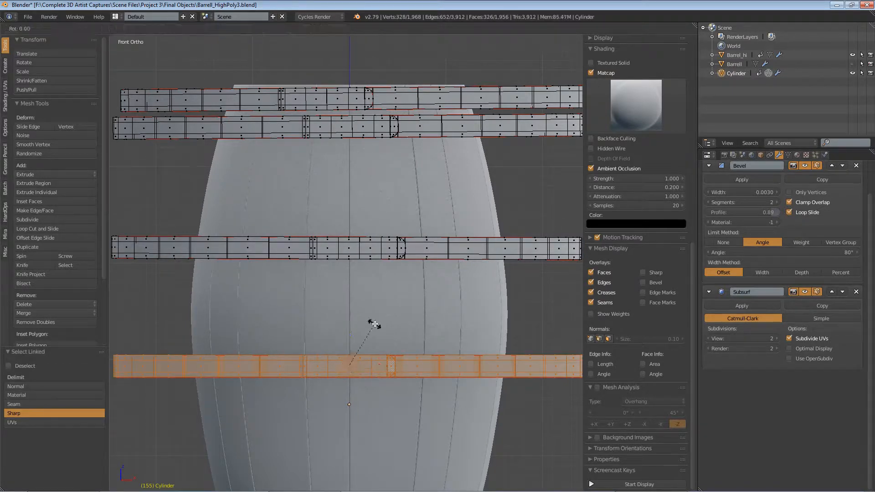
left_click(376, 322)
key("r")
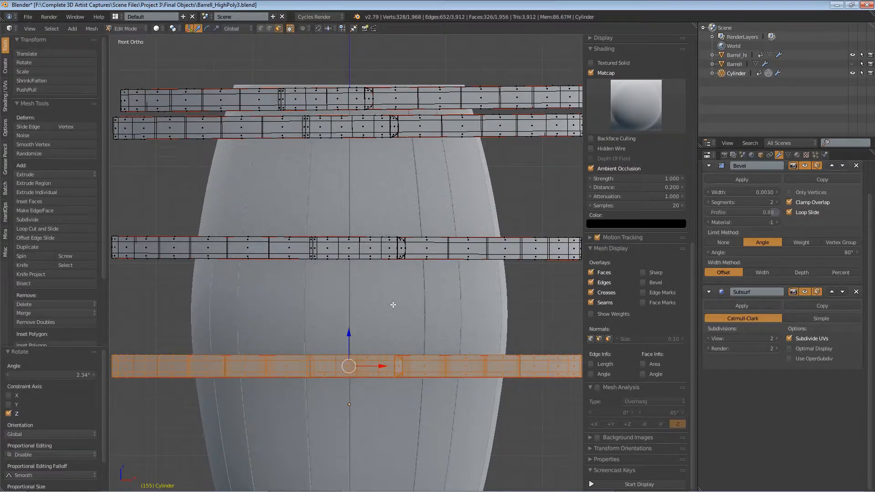
left_click(391, 306)
Step: Select the fifth band's linked geometry and rotate it about Z by about 1.64 degrees
scroll(396, 374, "down", 4)
scroll(396, 374, "up", 4)
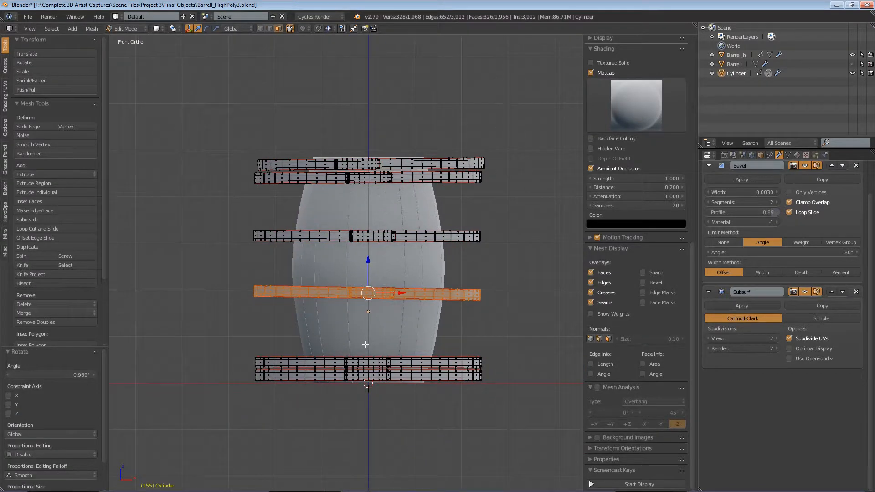
right_click(384, 383)
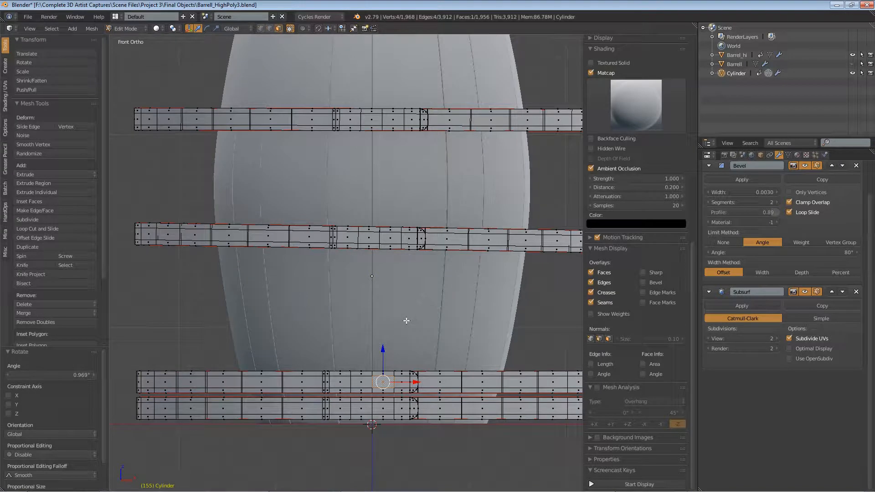
key("r")
key("z")
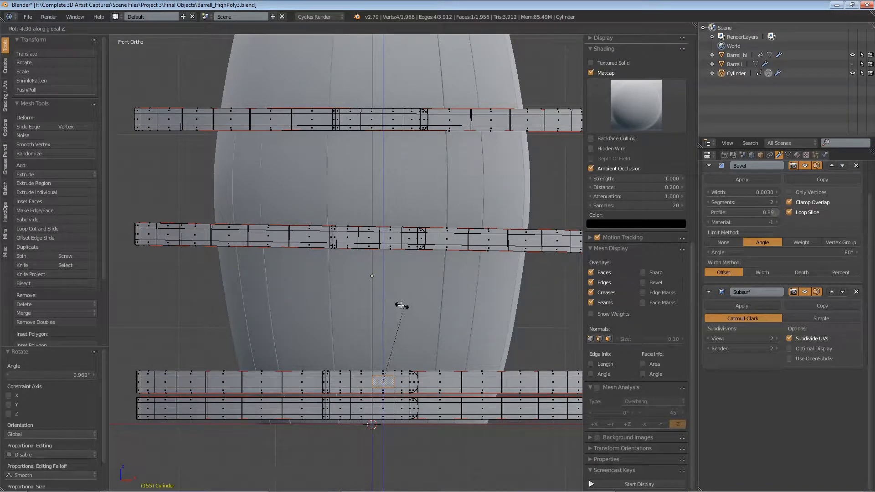
right_click(401, 307)
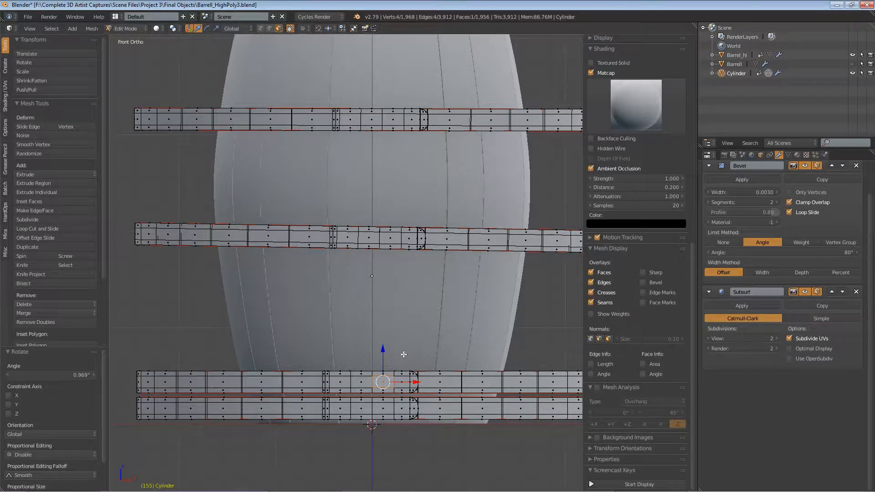
key("l")
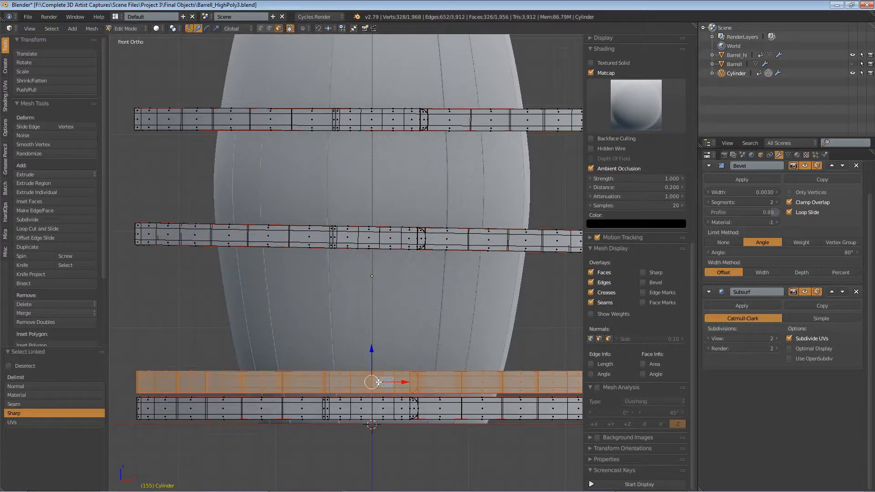
key("r")
key("z")
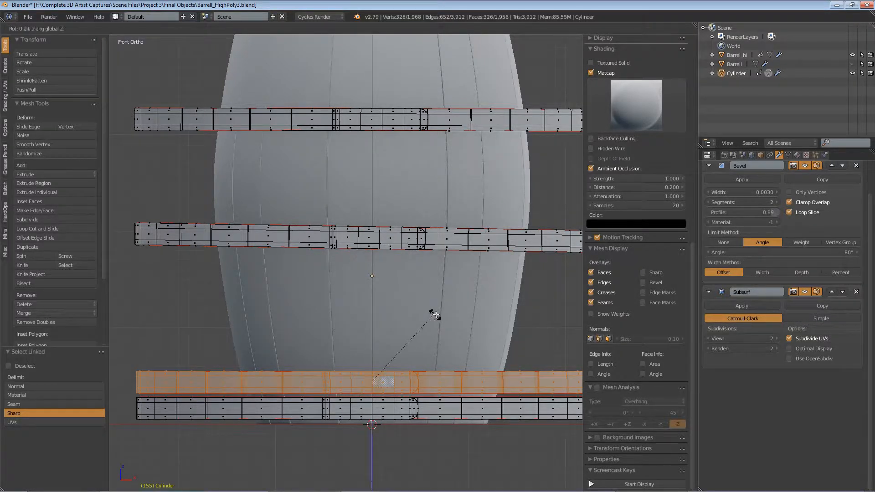
left_click(437, 320)
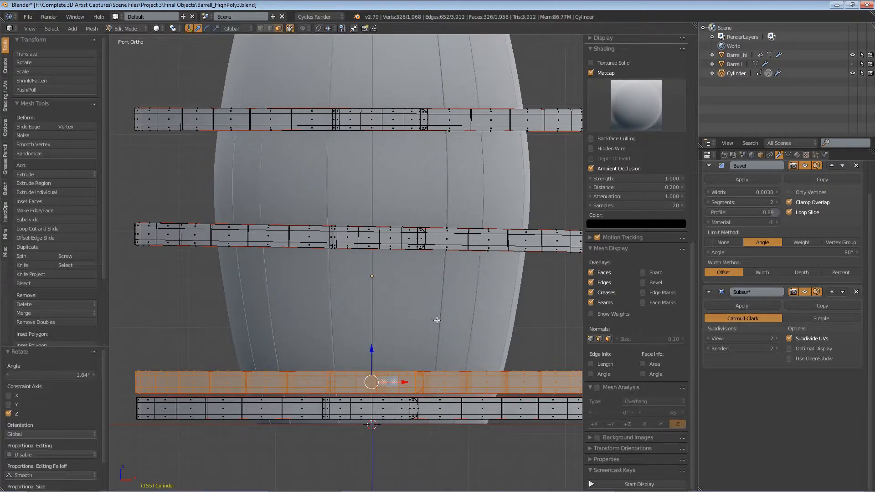
Step: Select the bottom band's linked geometry and rotate it by about 0.29 degrees
right_click(432, 408)
key("l")
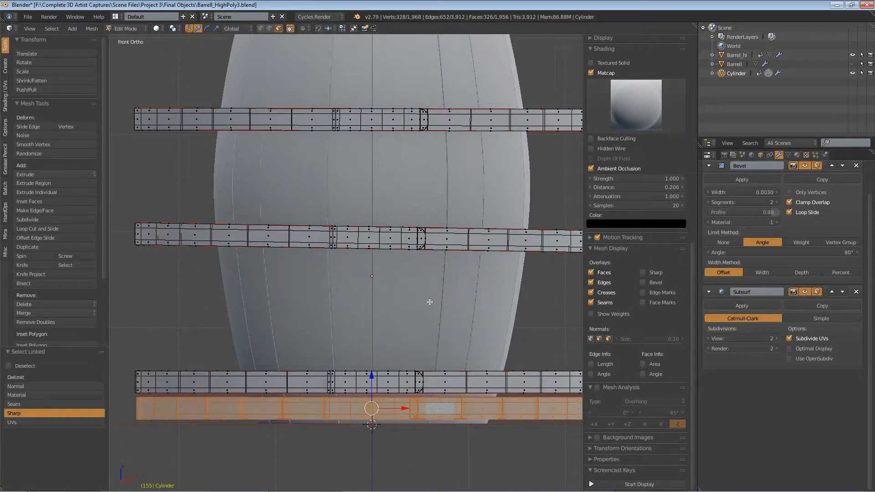
key("r")
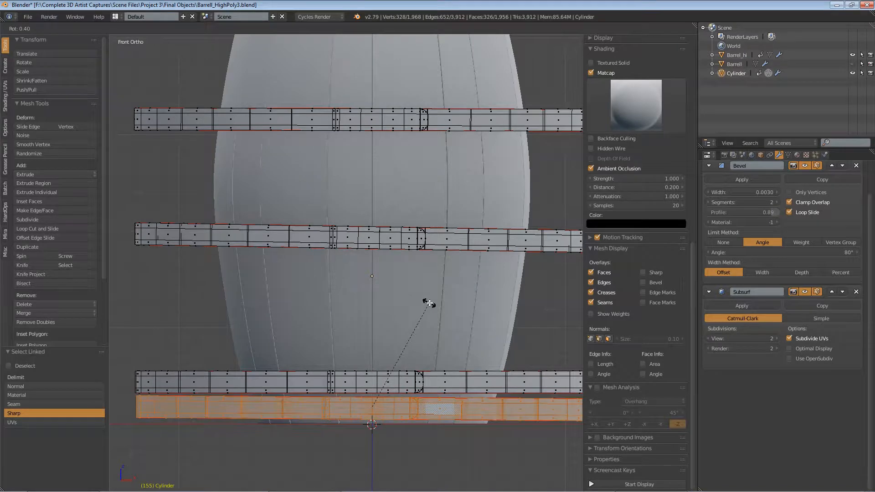
left_click(430, 302)
scroll(430, 302, "down", 4)
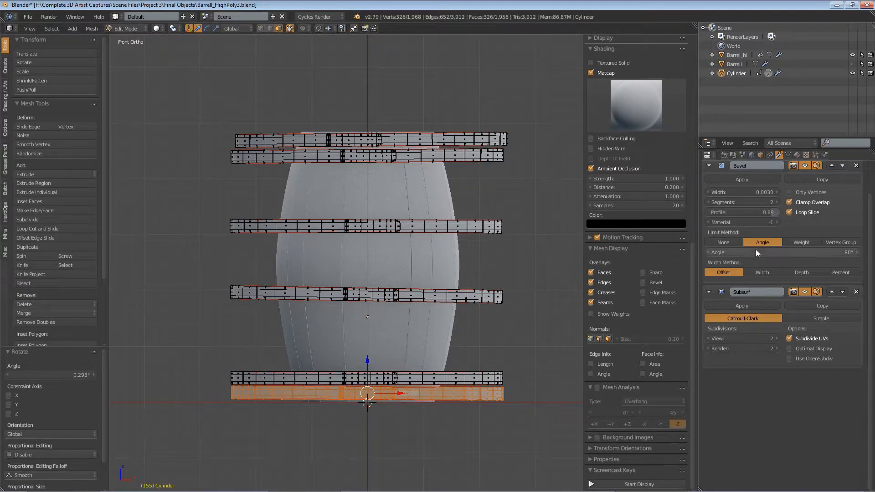
scroll(775, 210, "up", 3)
left_click(778, 184)
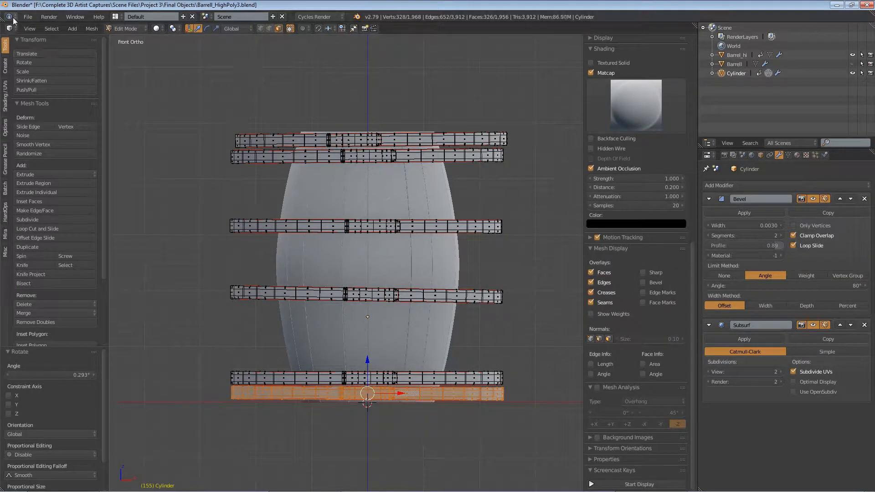
Step: Save the file under the new name Barrell_HighPoly4.blend
left_click(27, 17)
left_click(46, 95)
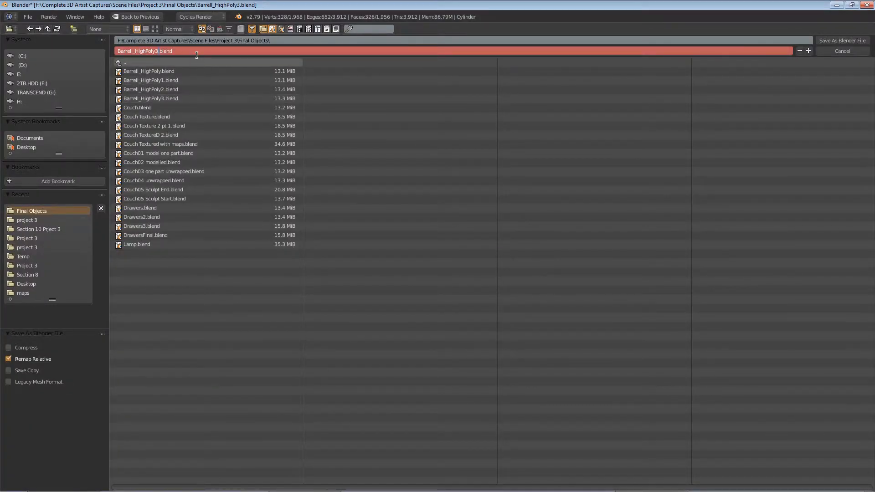
type("4")
key("Return")
left_click(843, 40)
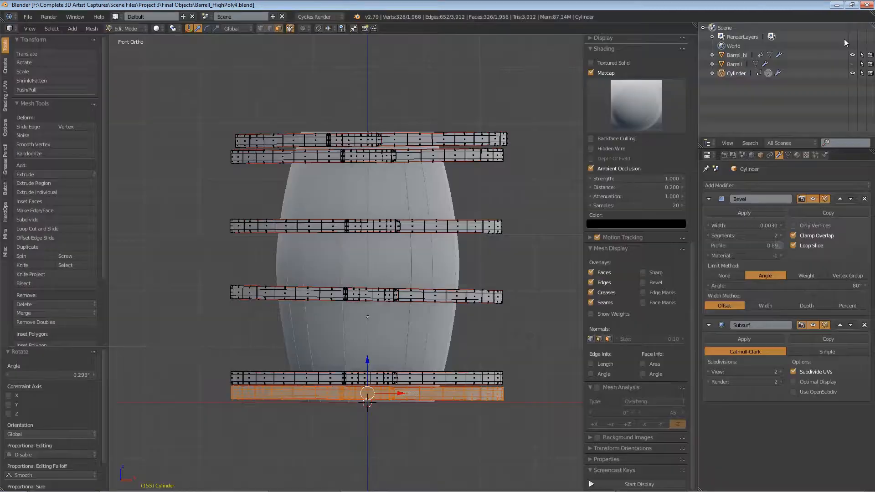
Step: Switch to Object Mode and rename the Cylinder object to Rings
left_click(118, 28)
left_click(129, 40)
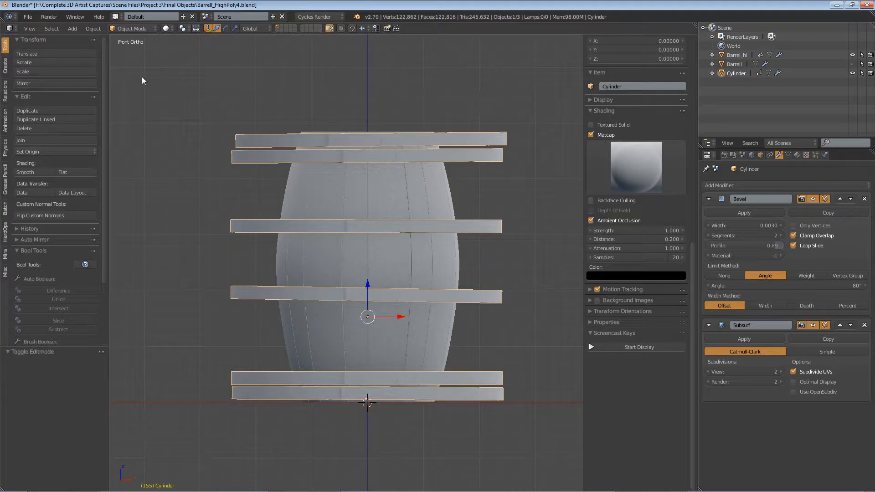
double_click(734, 74)
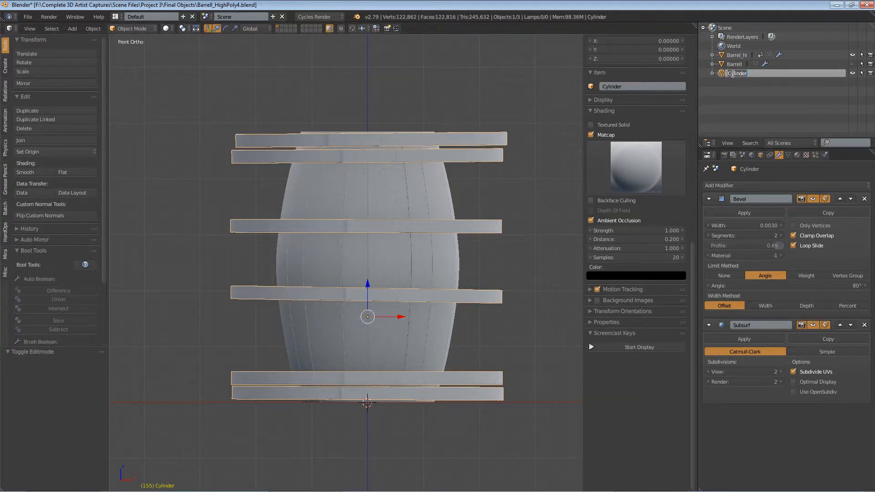
type("Rings")
key("Return")
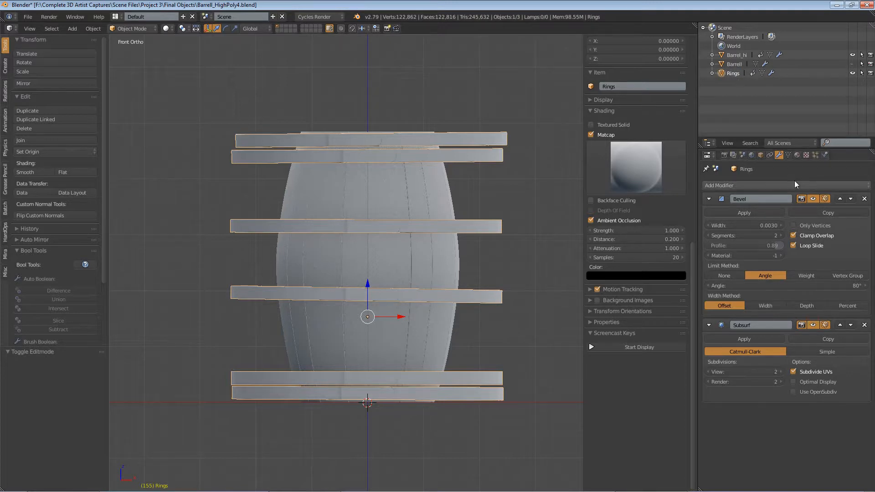
Step: Add a Shrinkwrap modifier to the bands, move it to the top of the stack, and target Barrel_hi
left_click(769, 185)
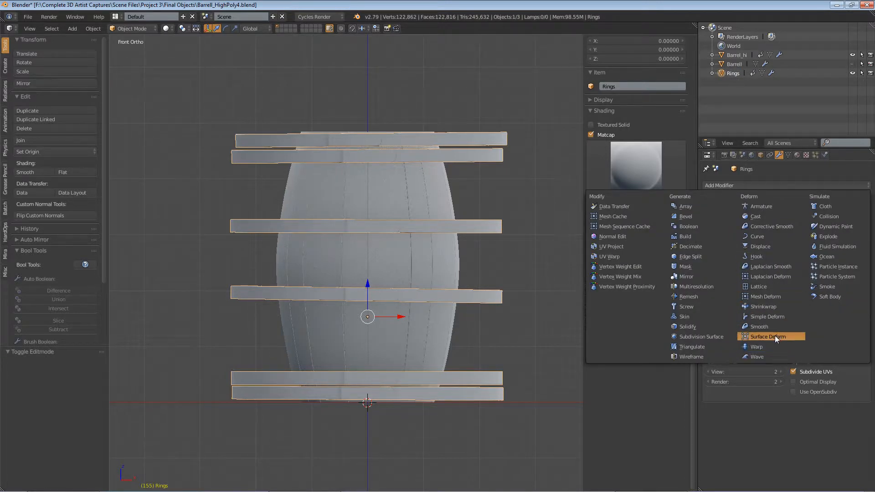
left_click(769, 306)
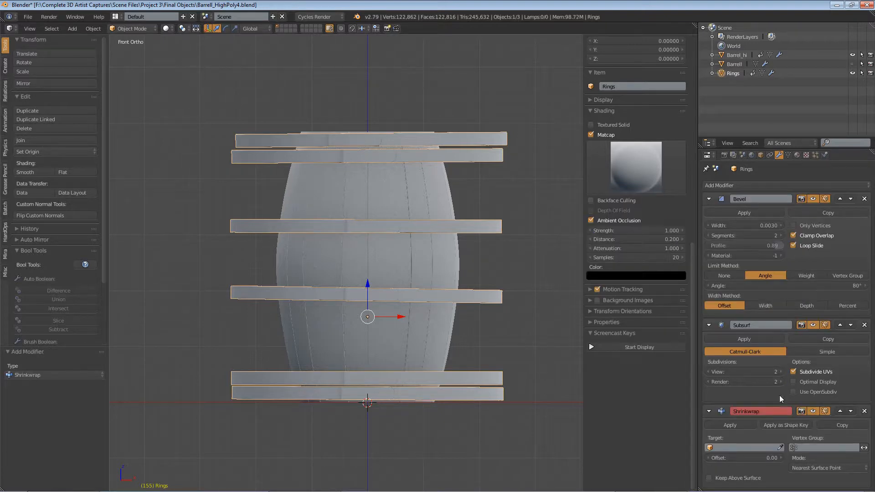
left_click(840, 411)
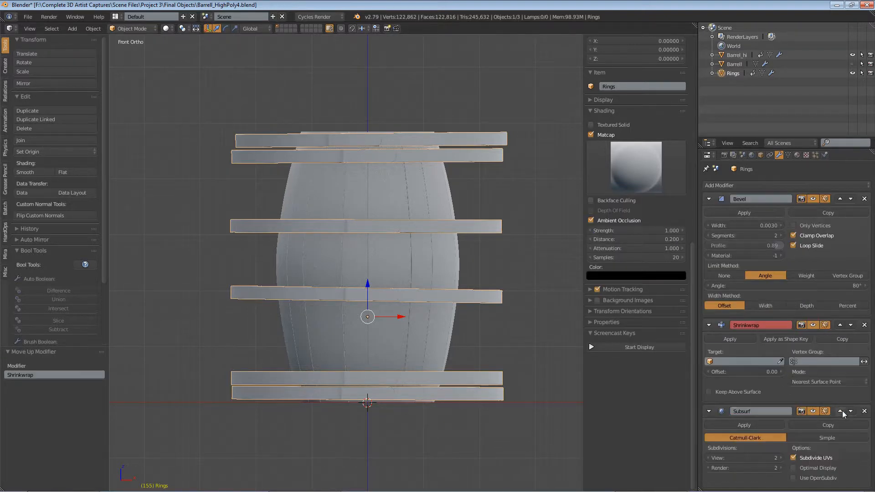
left_click(840, 323)
left_click(780, 235)
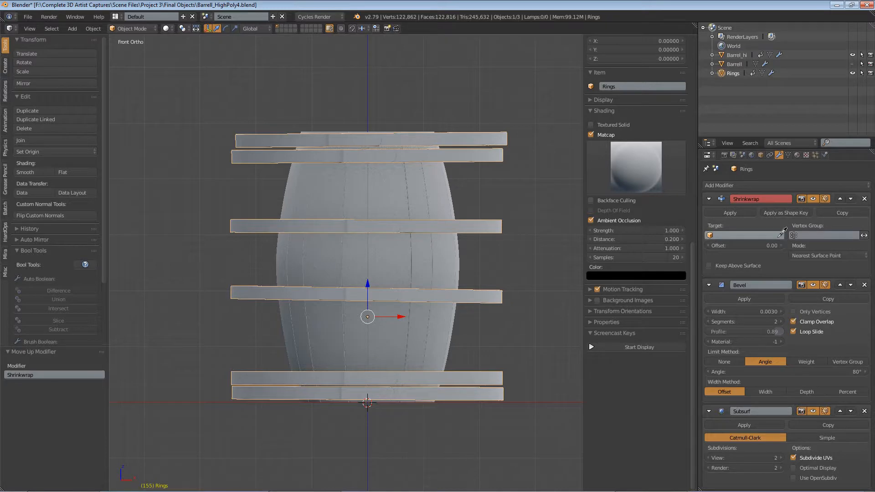
left_click(406, 192)
Step: Inspect the wrapped bands in wireframe and solid shading and remove the Shrinkwrap modifier
scroll(364, 190, "up", 6)
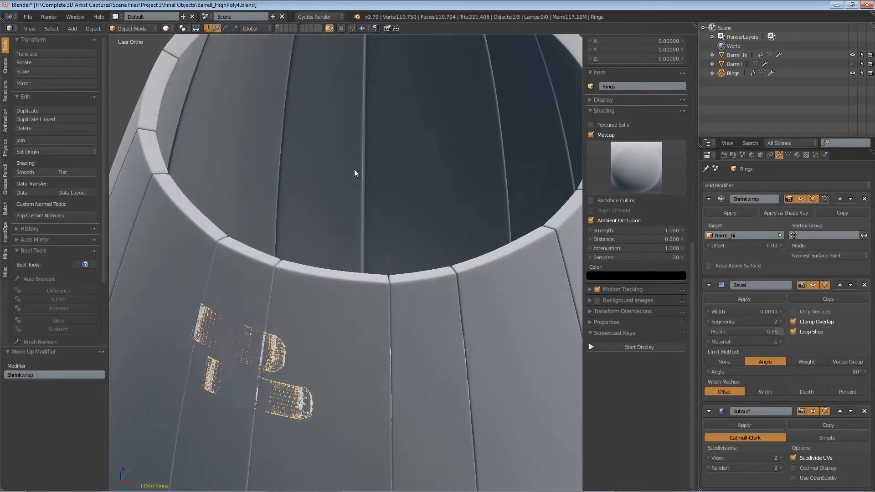
middle_click_drag(354, 169, 319, 137)
left_click(166, 28)
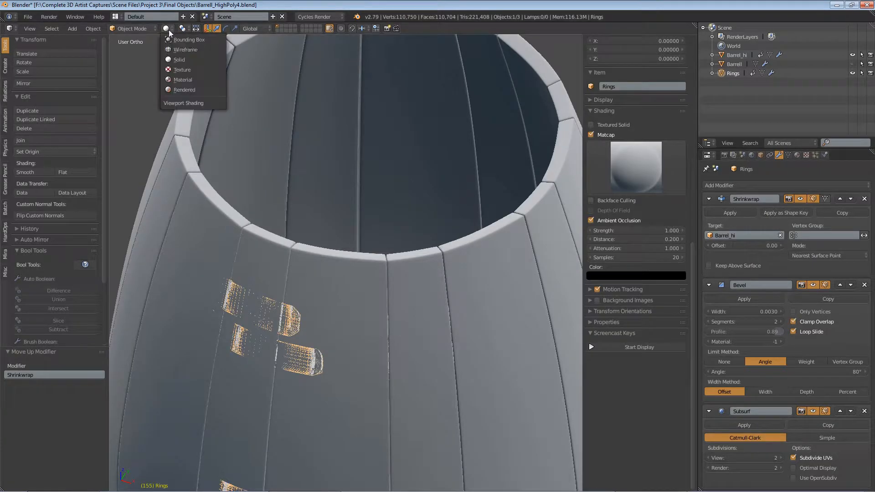
left_click(186, 50)
scroll(358, 325, "up", 8)
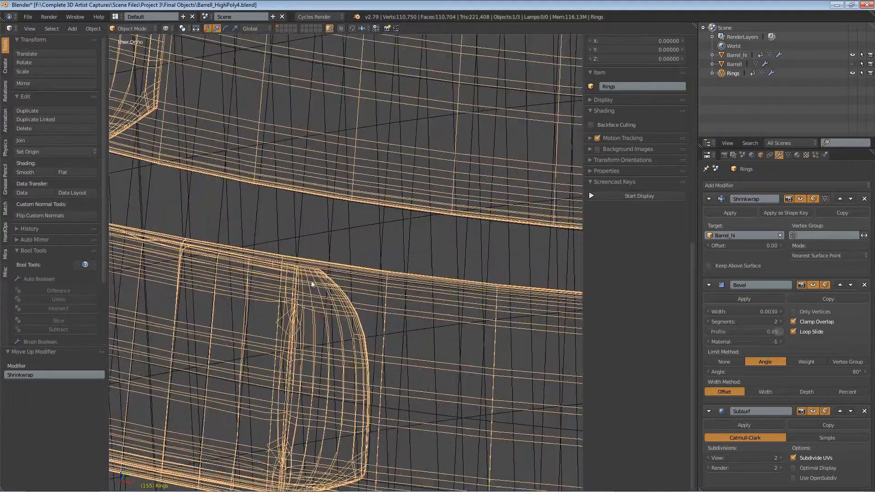
scroll(321, 373, "down", 8)
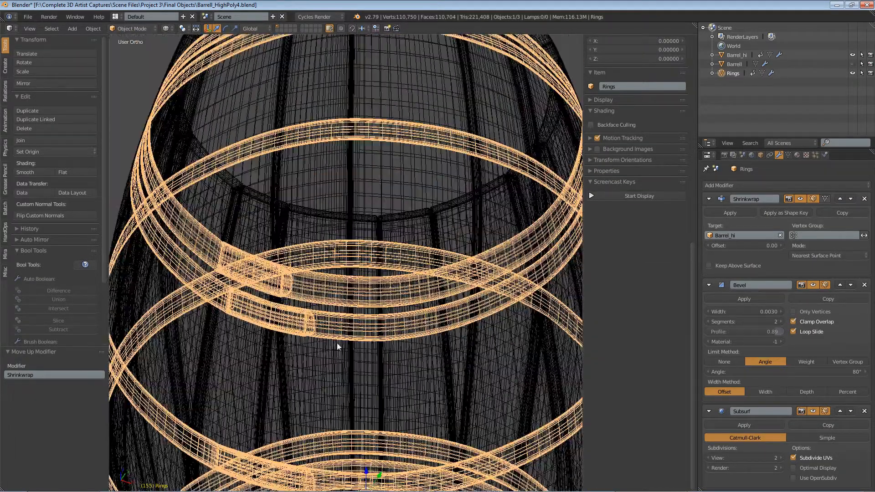
left_click(136, 28)
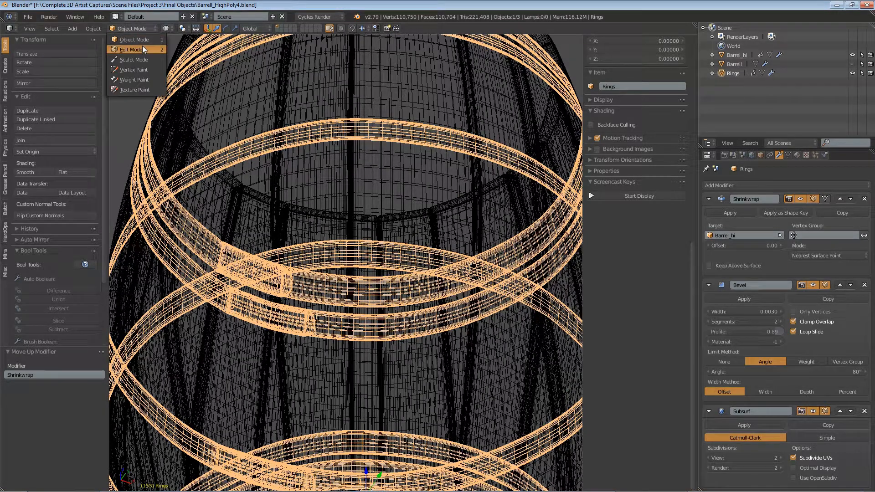
left_click(166, 28)
left_click(178, 60)
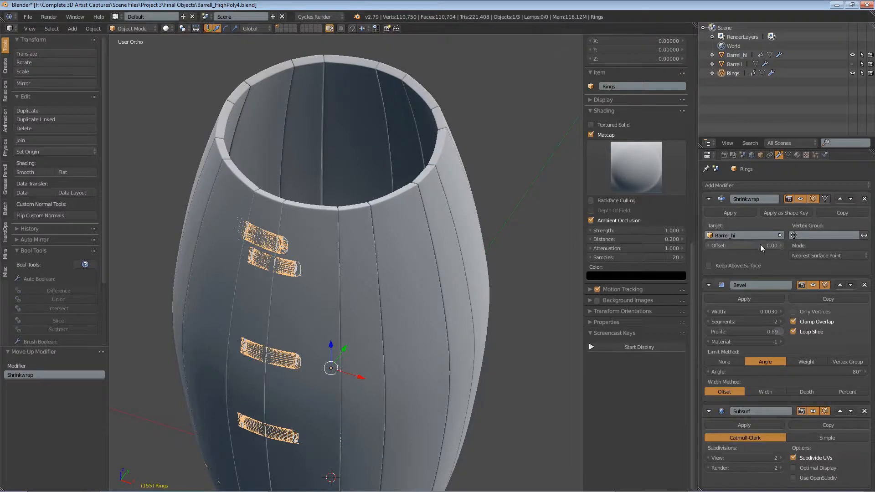
mouse_move(760, 244)
left_mouse_down()
mouse_move(780, 244)
mouse_move(730, 245)
mouse_move(755, 245)
left_mouse_up()
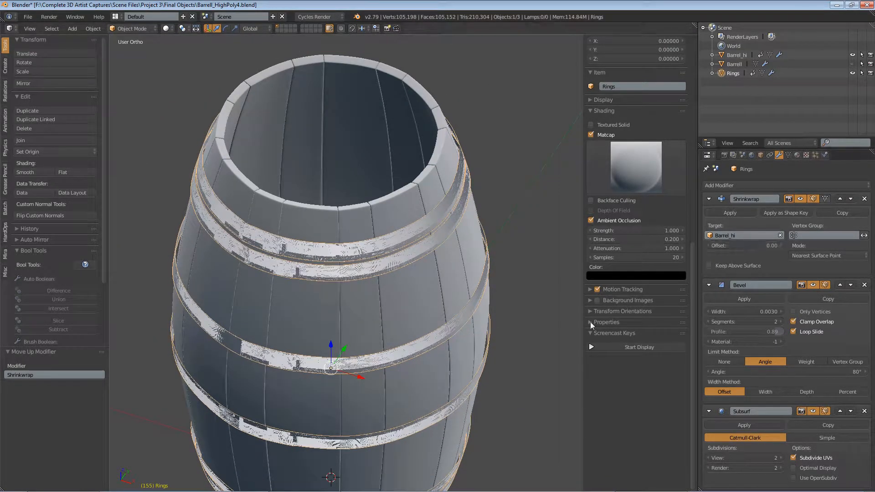
middle_click_drag(451, 365, 485, 252)
scroll(496, 242, "down", 2)
scroll(496, 242, "up", 1)
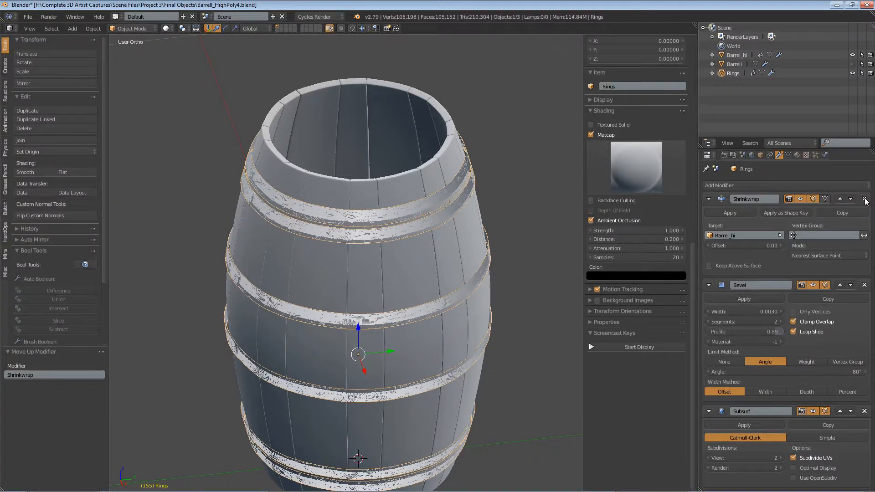
left_click(865, 202)
scroll(398, 242, "down", 3)
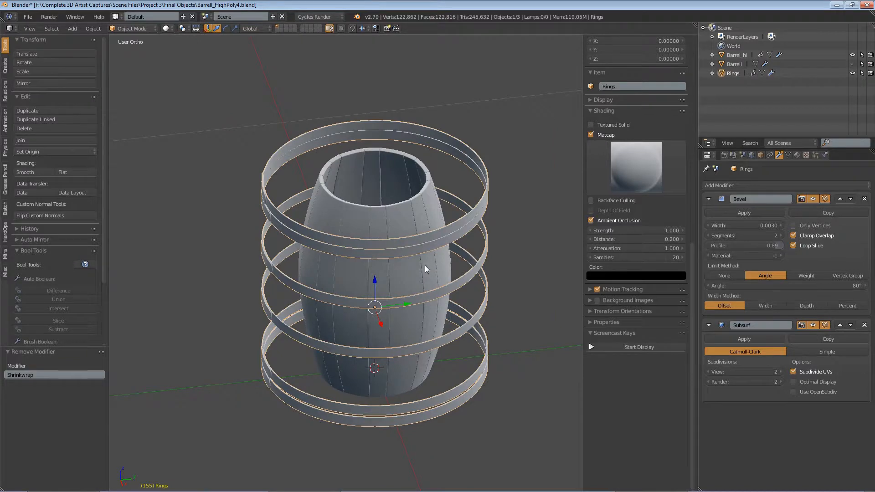
Step: In front view, select the top band's linked geometry and move it along X by about -0.008
middle_click_drag(425, 265, 405, 253)
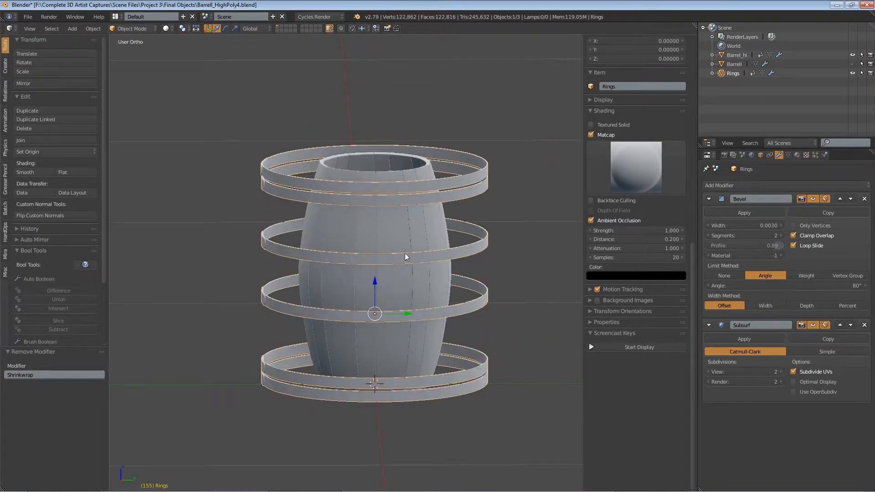
middle_click_drag(395, 336, 372, 308)
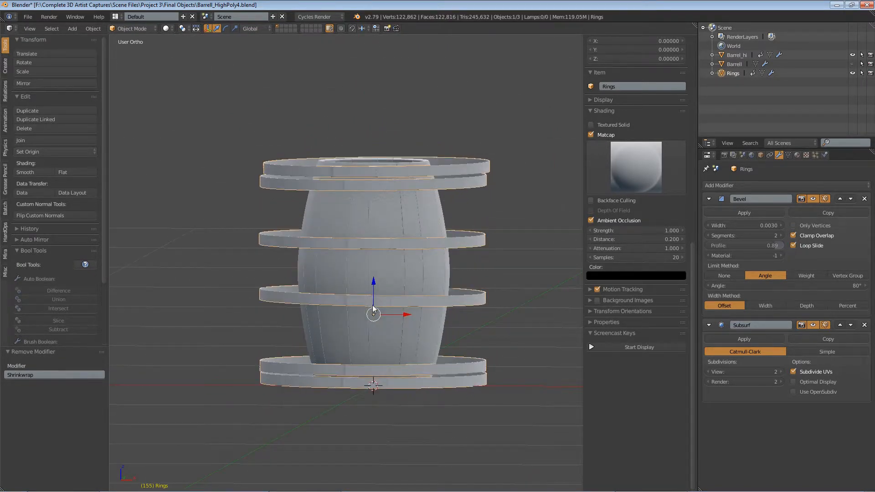
scroll(366, 349, "up", 2)
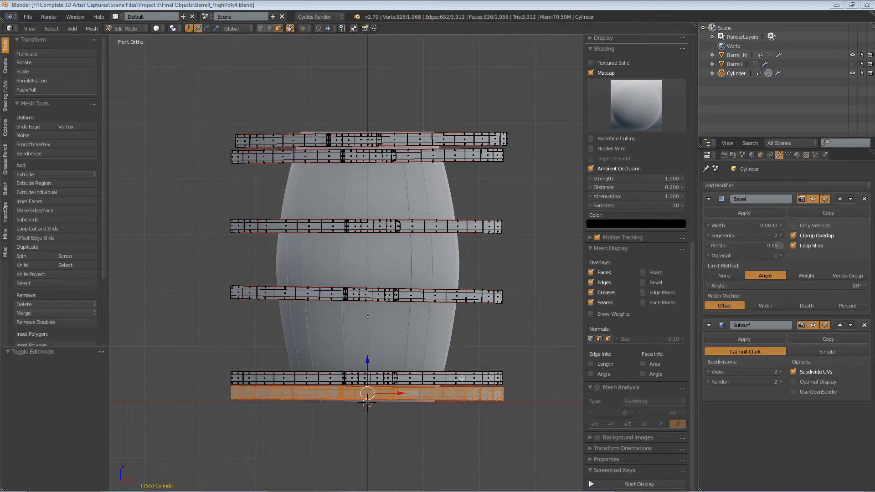
middle_click_drag(484, 265, 415, 274)
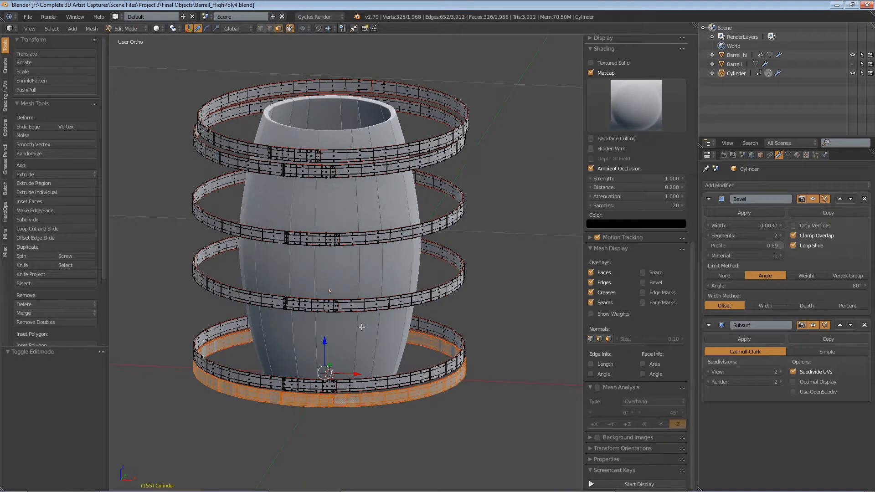
key("KP_1")
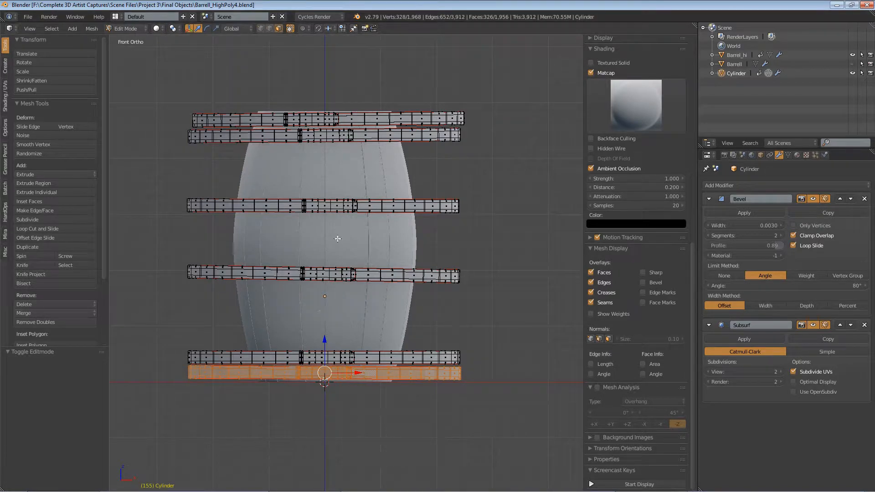
left_click(124, 28)
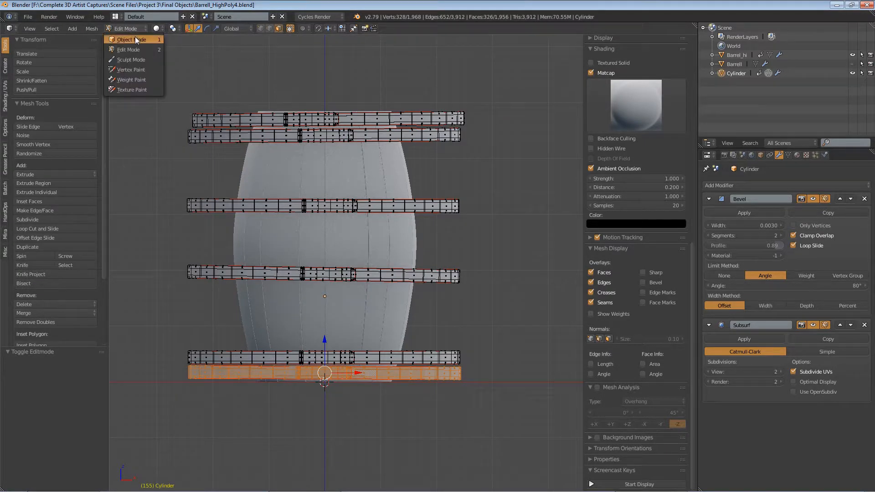
right_click(323, 121)
key("ctrl+KP_Add")
key("ctrl+KP_Add")
key("ctrl+KP_Add")
key("ctrl+KP_Add")
key("ctrl+KP_Add")
key("ctrl+KP_Add")
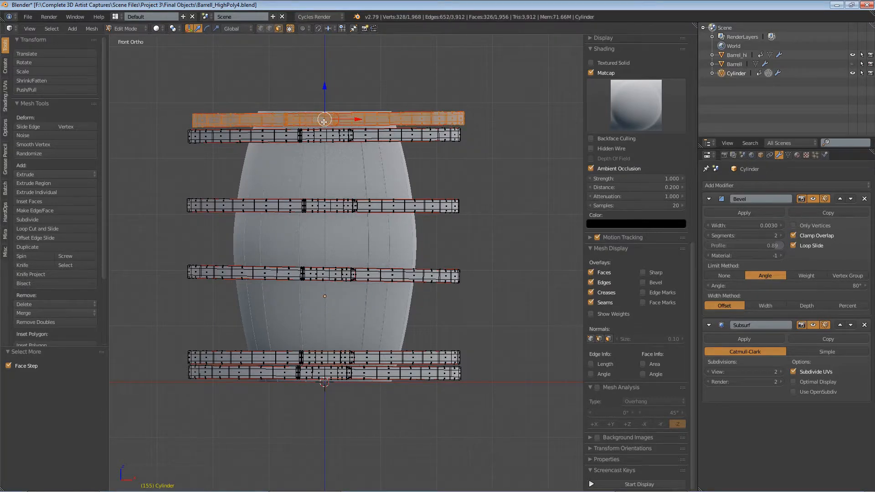
scroll(324, 121, "up", 3)
middle_click_drag(349, 126, 419, 148, "shift")
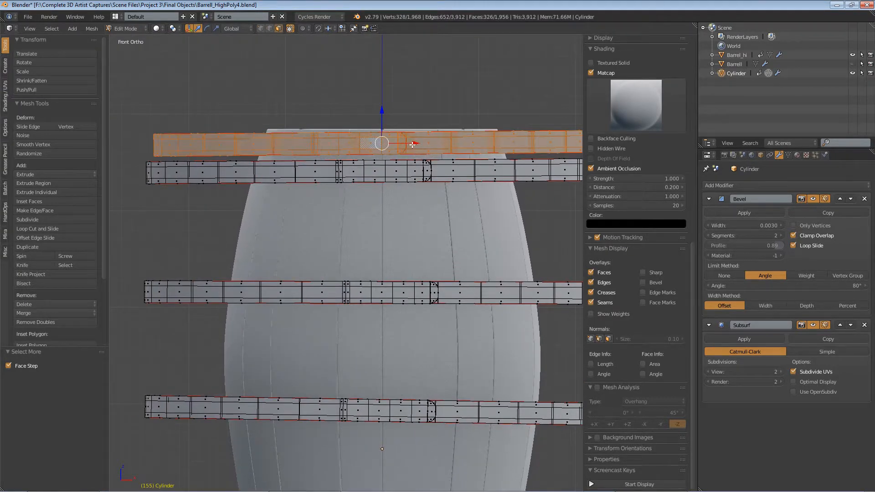
left_click_drag(413, 144, 403, 144)
scroll(404, 145, "down", 4)
middle_click_drag(438, 132, 393, 155, "shift")
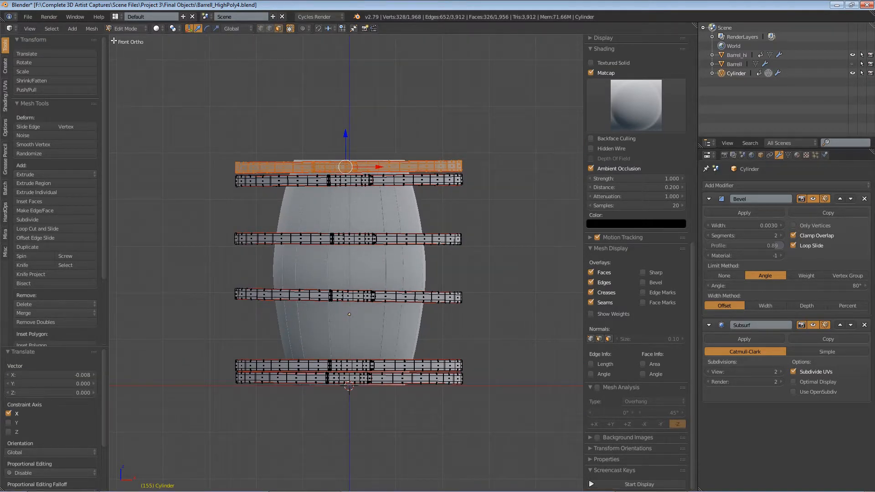
Step: Switch to Object Mode and inspect the transform properties of the bands and barrel objects
left_click(130, 29)
left_click(134, 35)
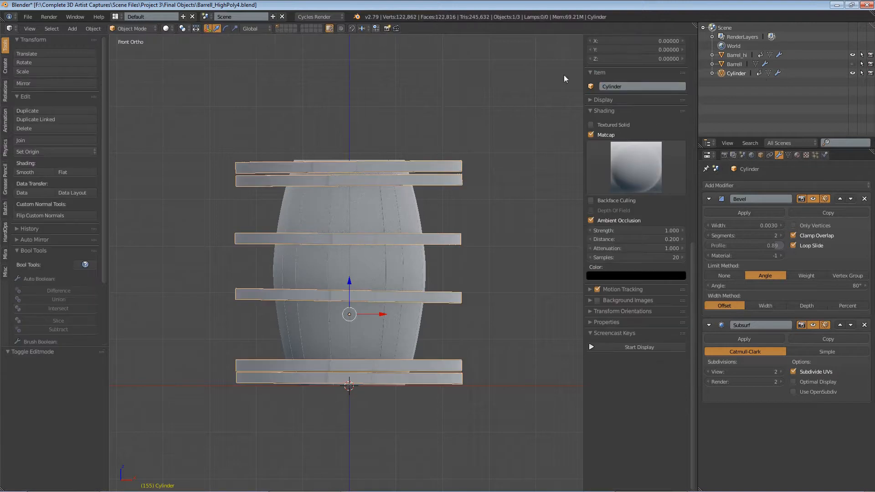
right_click(401, 166)
left_click_drag(693, 264, 699, 127)
scroll(644, 138, "up", 3)
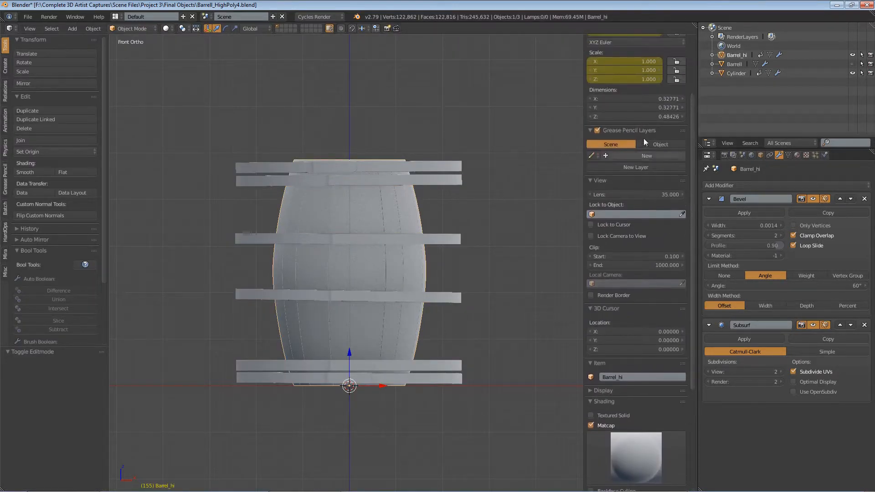
left_click_drag(696, 161, 693, 109)
right_click(448, 170)
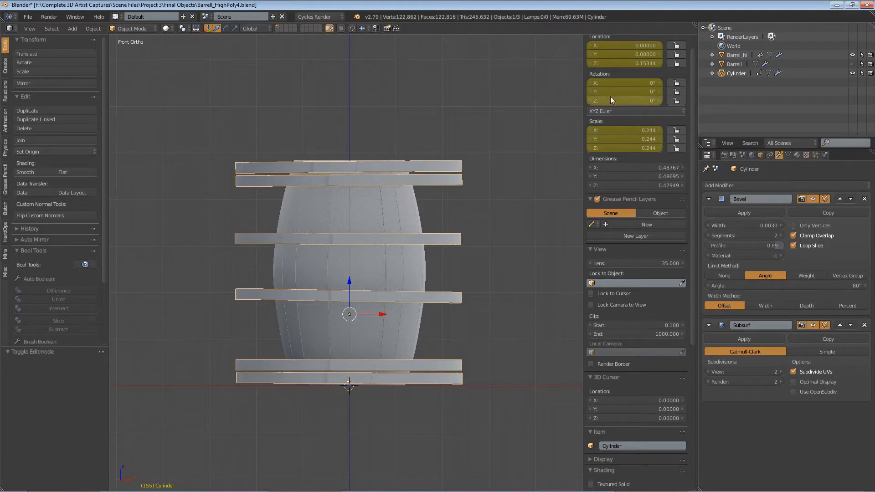
left_click_drag(694, 26, 684, 208)
Step: Change the upper editor area to a Dope Sheet
left_click(9, 29)
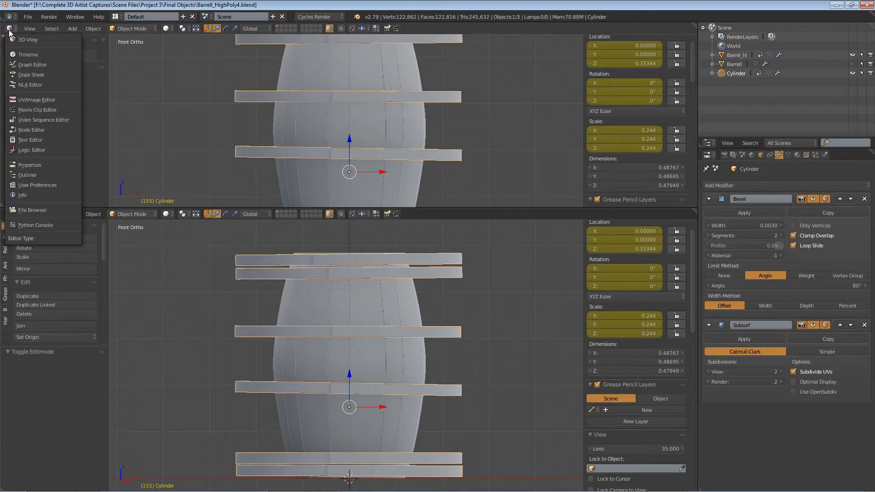
left_click(23, 54)
left_click_drag(694, 25, 693, 112)
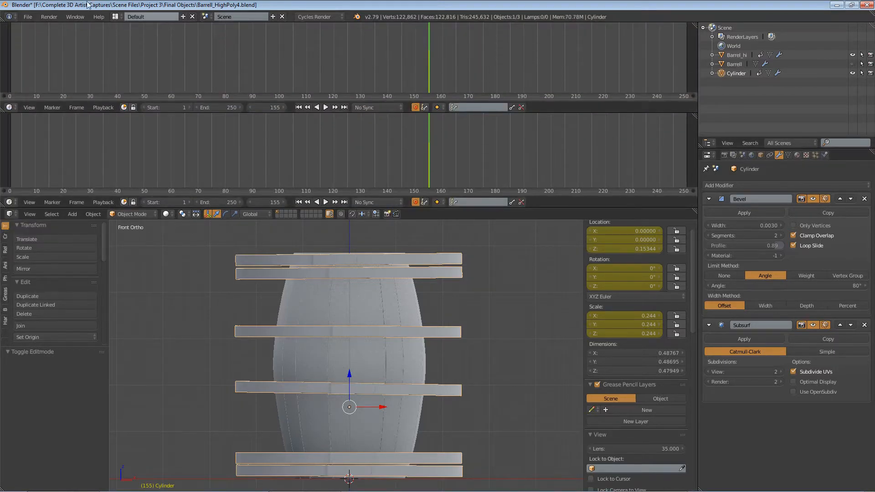
left_click(10, 107)
left_click(40, 154)
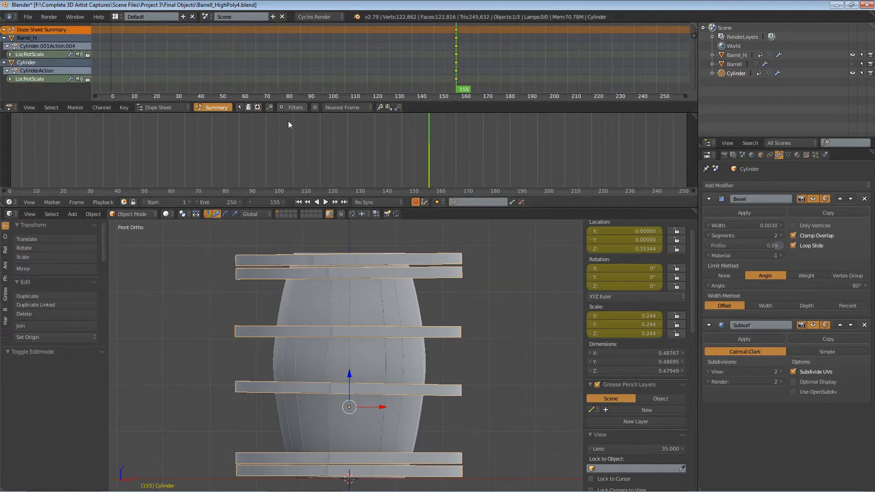
Step: Set the current frame to 0, delete all keyframes, and close the extra timeline area
left_click_drag(337, 161, 9, 157)
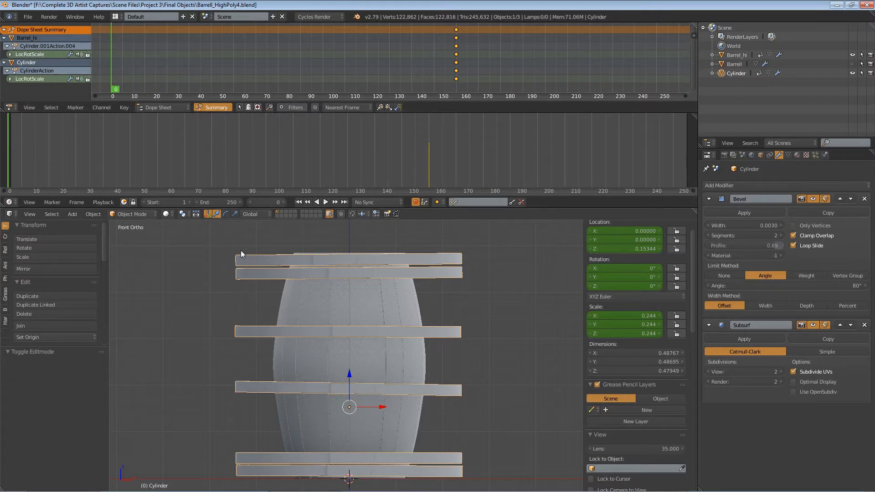
key("a")
key("a")
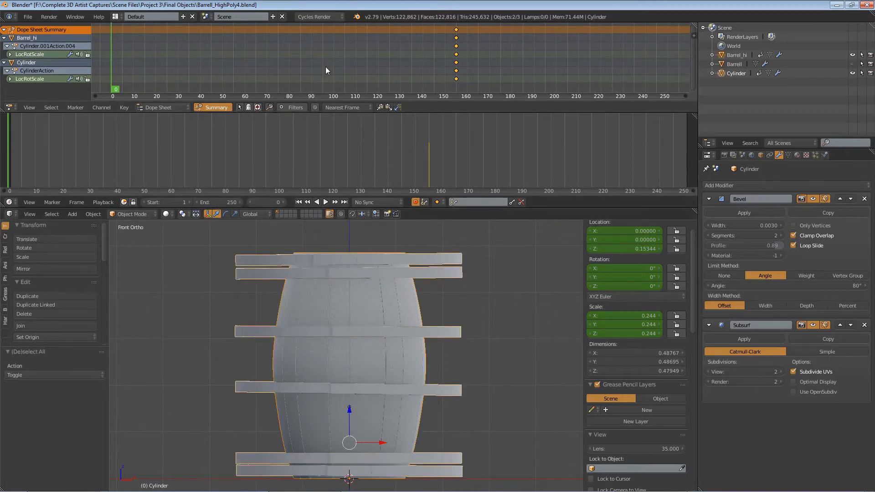
key("a")
key("x")
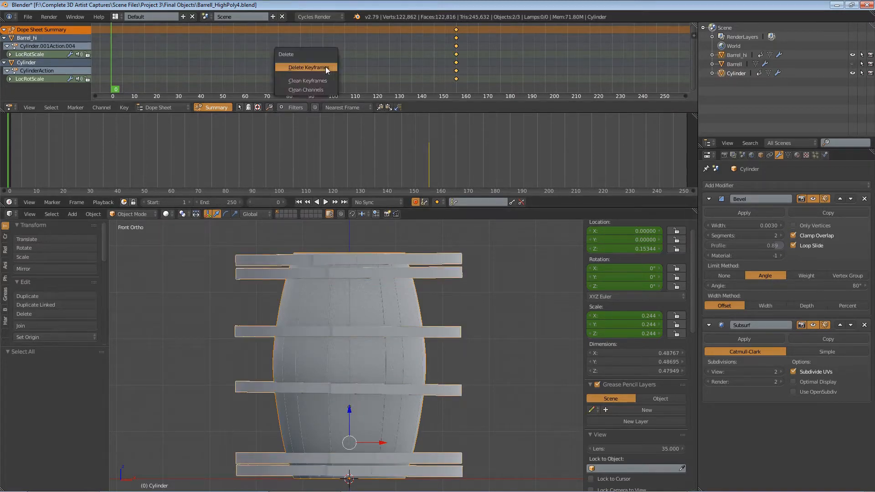
left_click(307, 69)
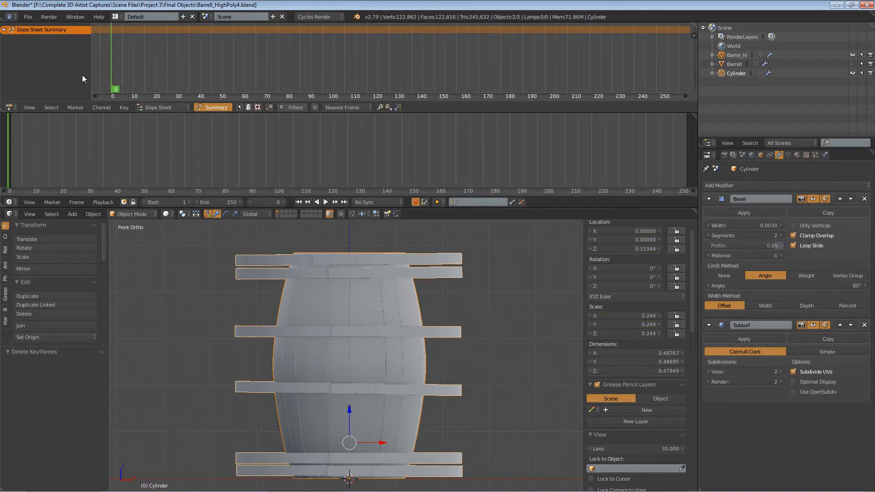
left_click_drag(695, 115, 697, 89)
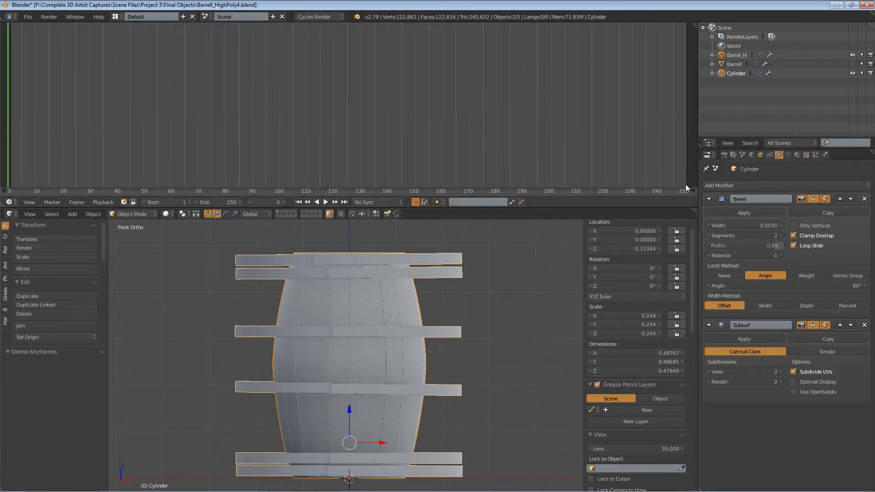
left_click_drag(696, 211, 694, 151)
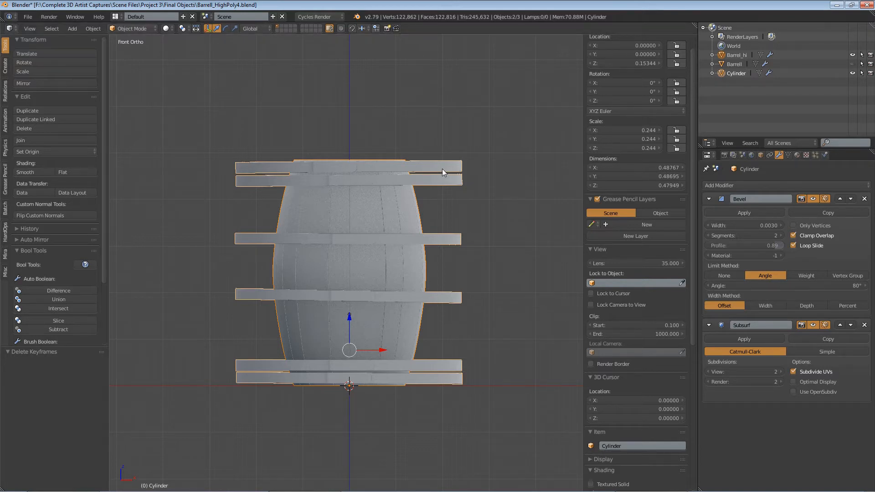
Step: Select all objects and apply their rotation and scale
key("a")
key("a")
key("a")
key("a")
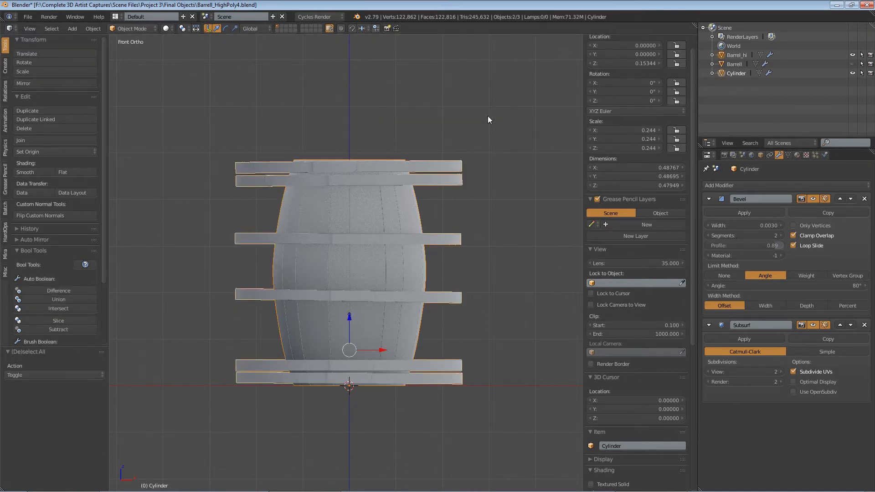
key("ctrl+a")
left_click(459, 117)
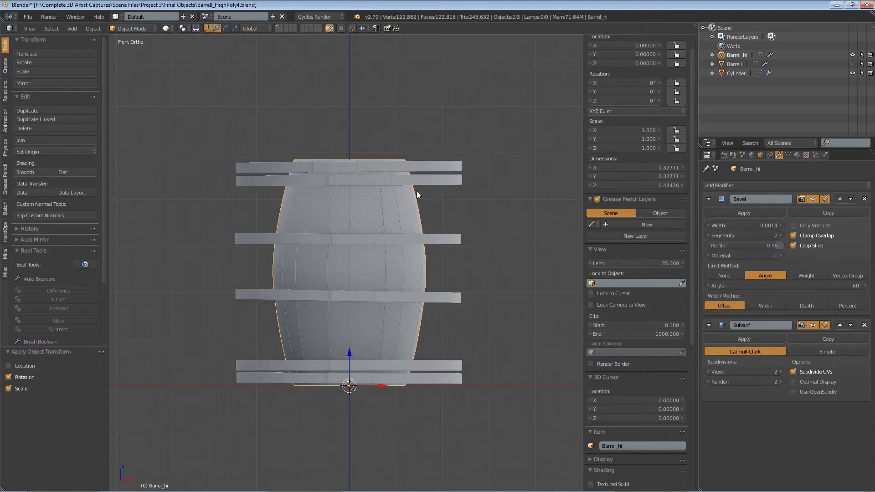
Step: Select the bands object and rename it Rings_Hi
right_click(423, 160)
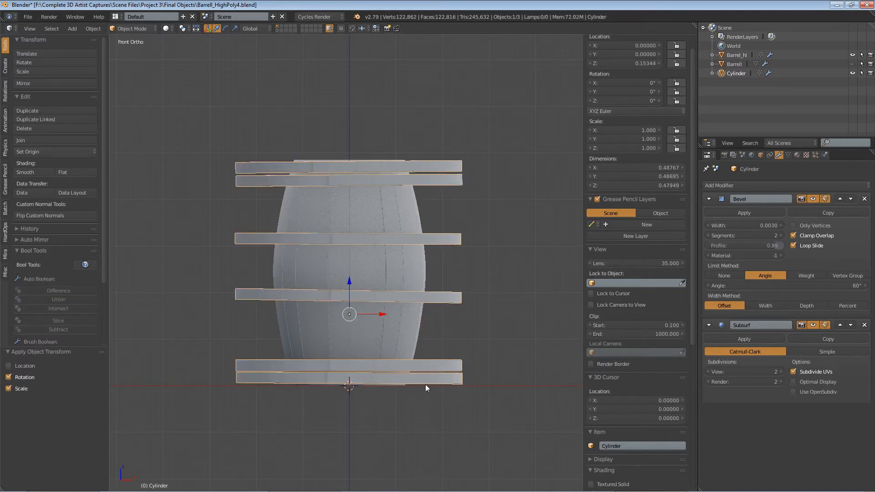
left_click(733, 64)
left_click(742, 73)
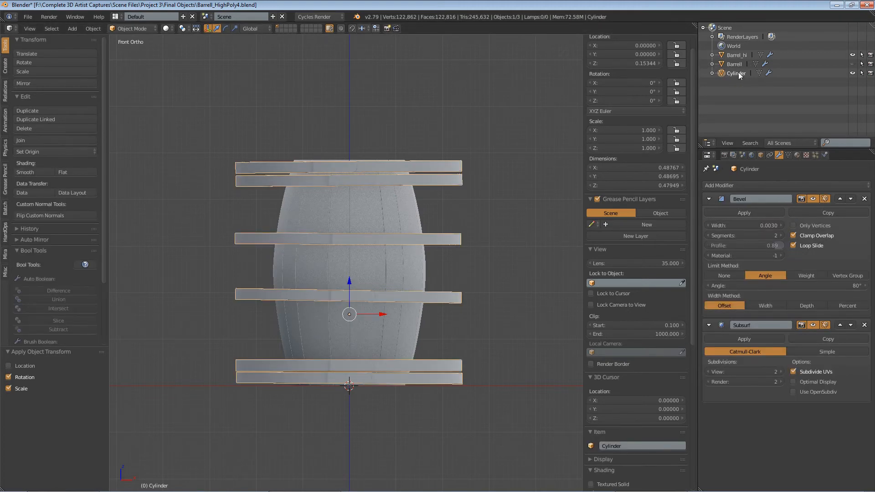
double_click(738, 73)
type("Rings_Hi")
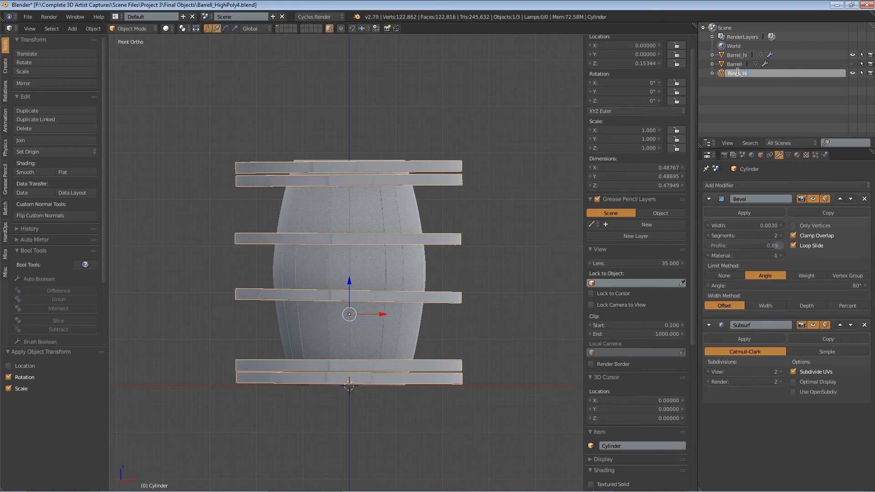
key("Return")
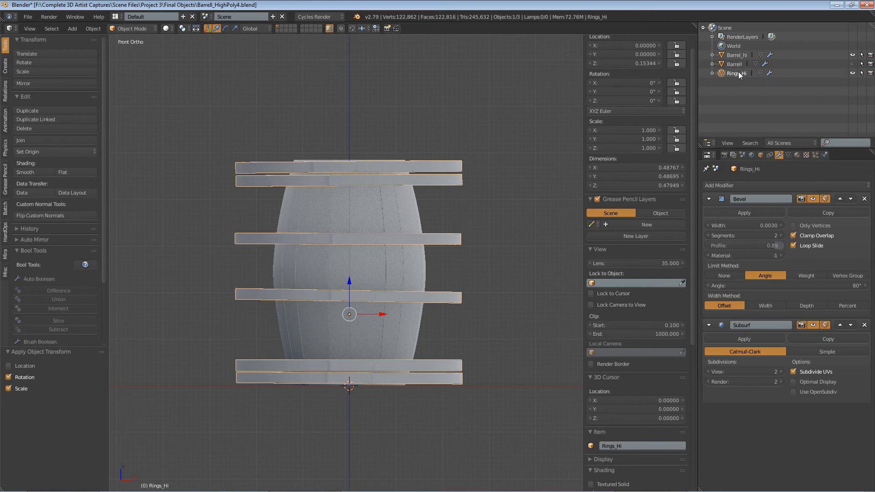